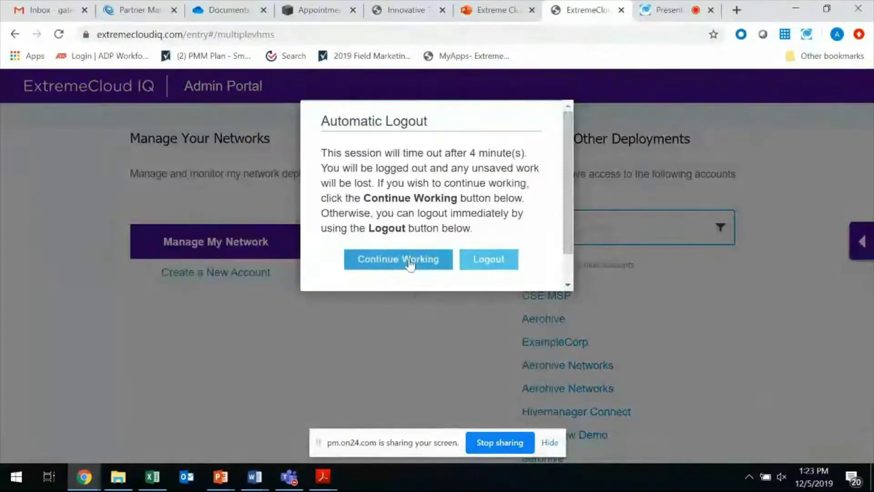
# Step: Choose Continue Working on the automatic-logout warning, then scroll the Admin Portal account list
pyautogui.click(409, 260)
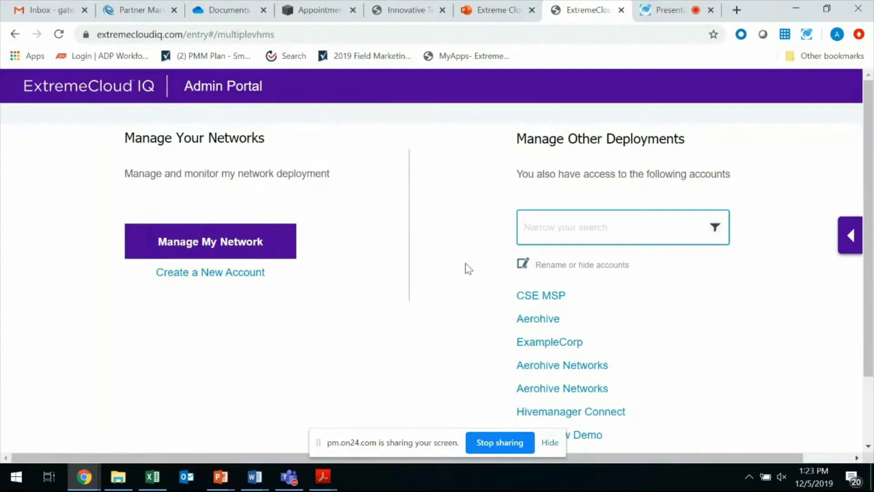
pyautogui.scroll(-2, 465, 267)
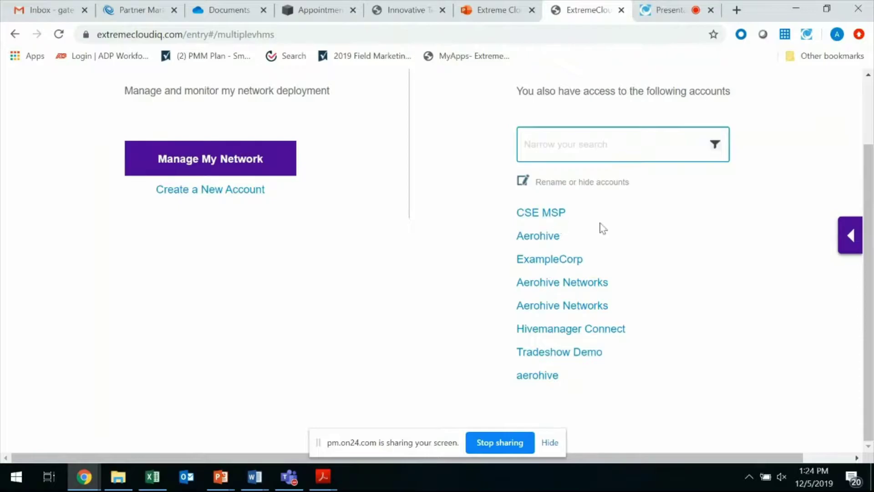
pyautogui.scroll(2, 395, 295)
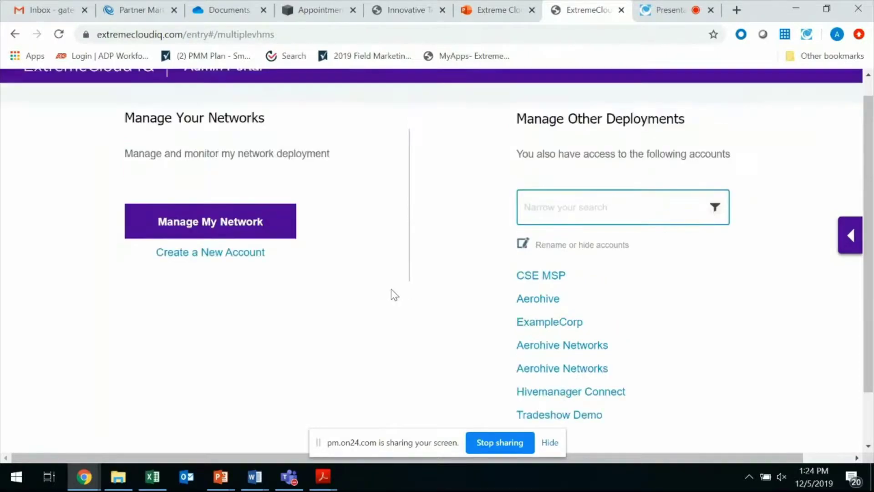
# Step: Open Manage My Network and confirm only the CSE-MART organization is selected, showing its 42 devices
pyautogui.click(227, 246)
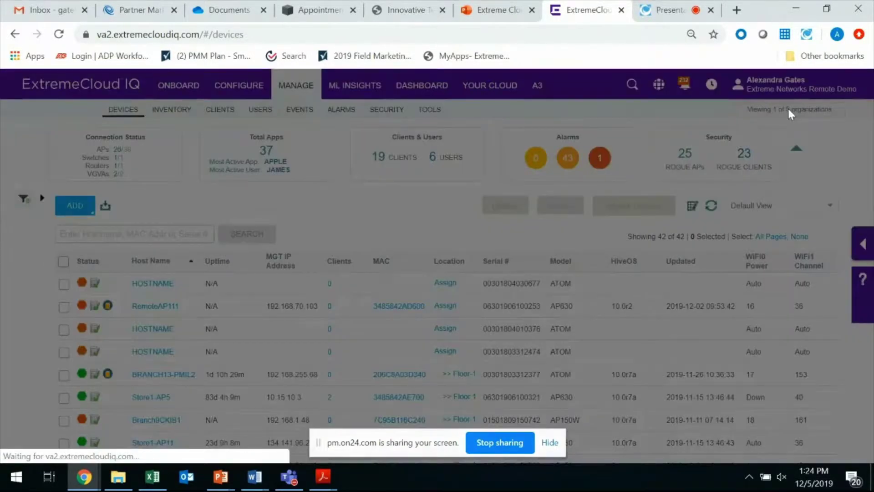
pyautogui.click(790, 111)
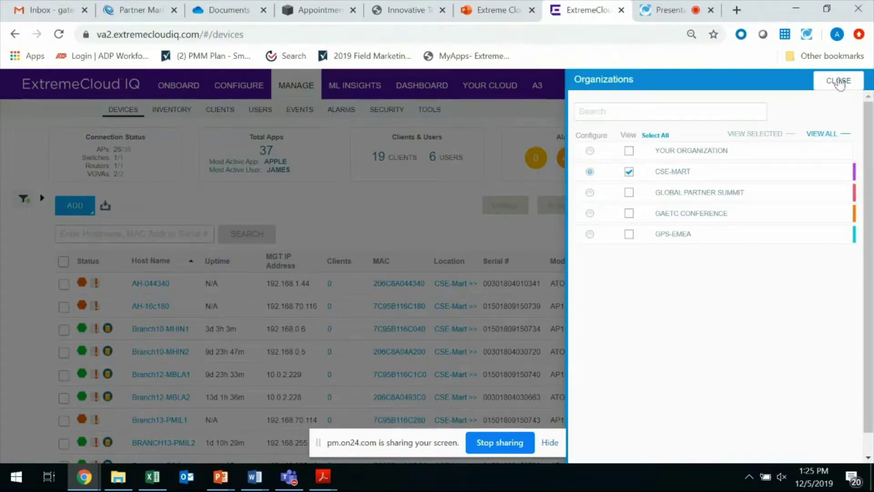
pyautogui.click(840, 82)
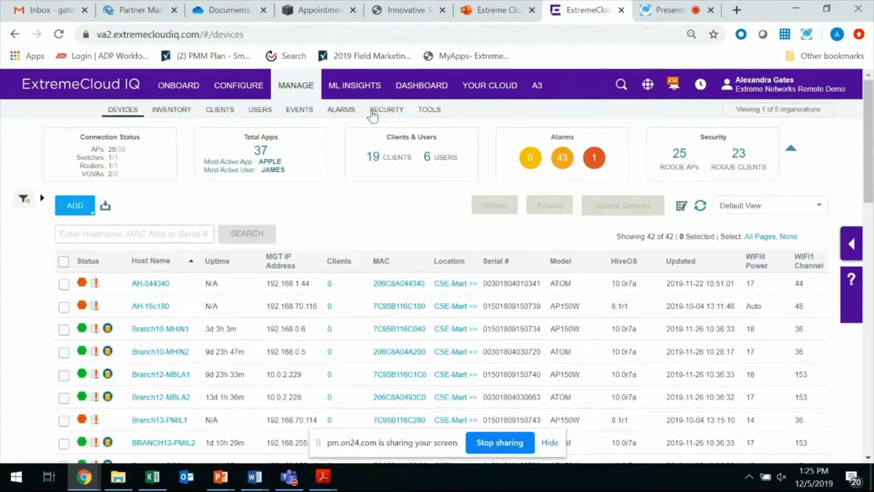
# Step: Switch to ML Insights to show CSE-Mart's health scores and the Store 1 floor map
pyautogui.click(363, 97)
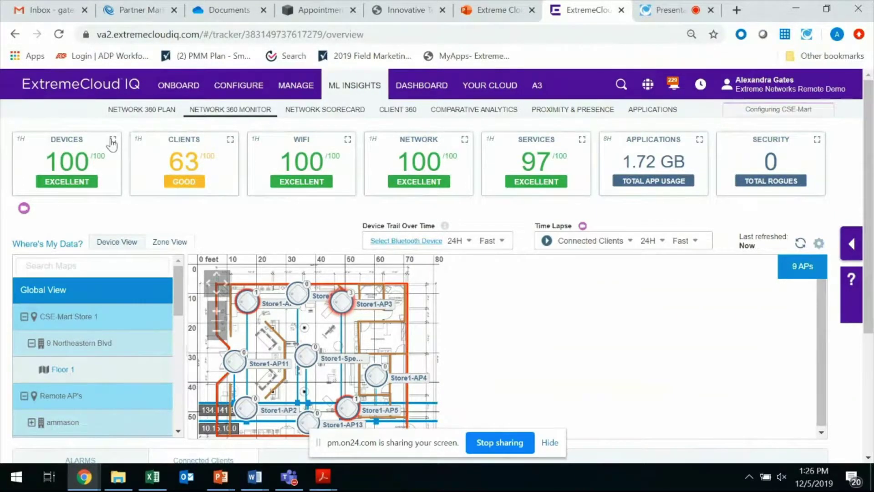
# Step: Expand the Devices tile and chart Device Health over 24 hours, keeping the Day time range
pyautogui.click(112, 139)
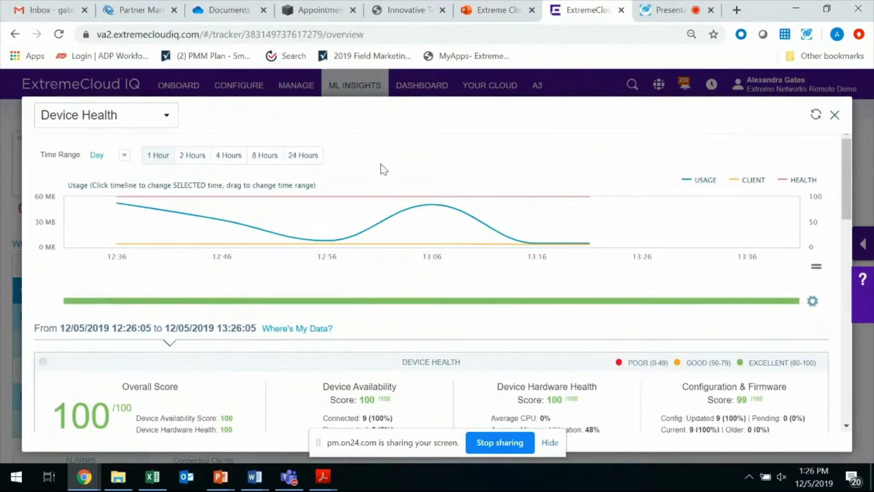
pyautogui.scroll(-1, 454, 175)
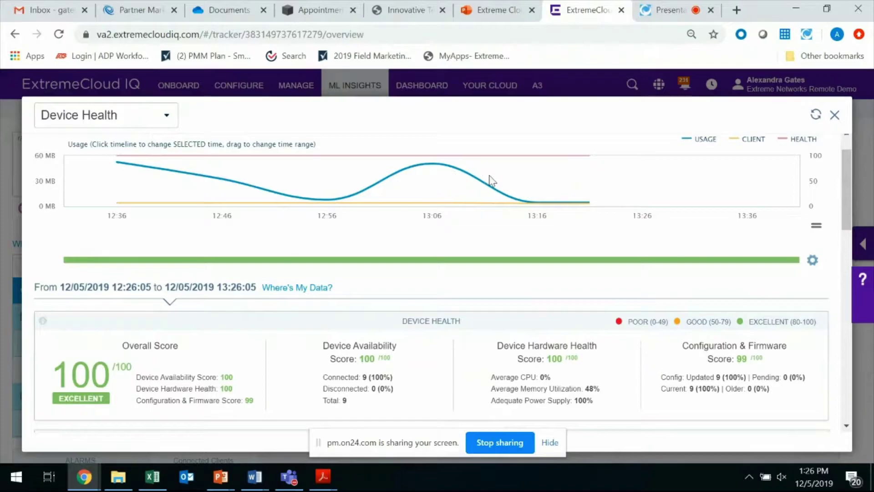
pyautogui.scroll(1, 478, 180)
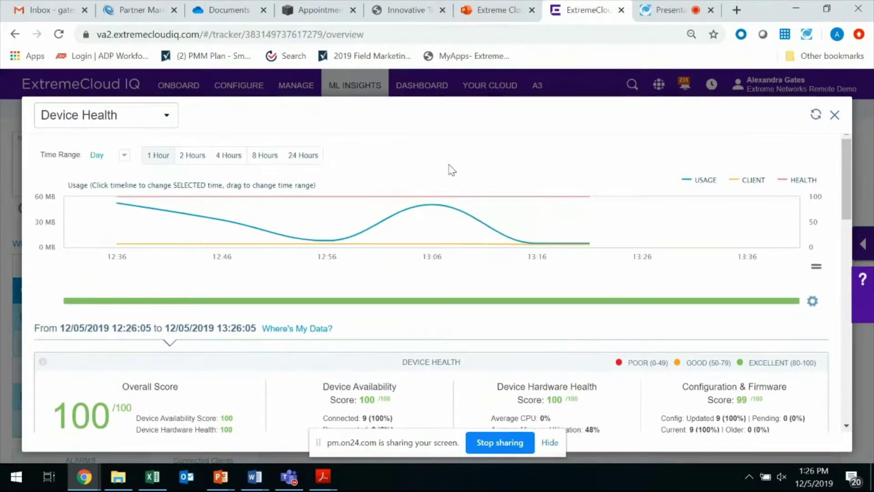
pyautogui.click(301, 157)
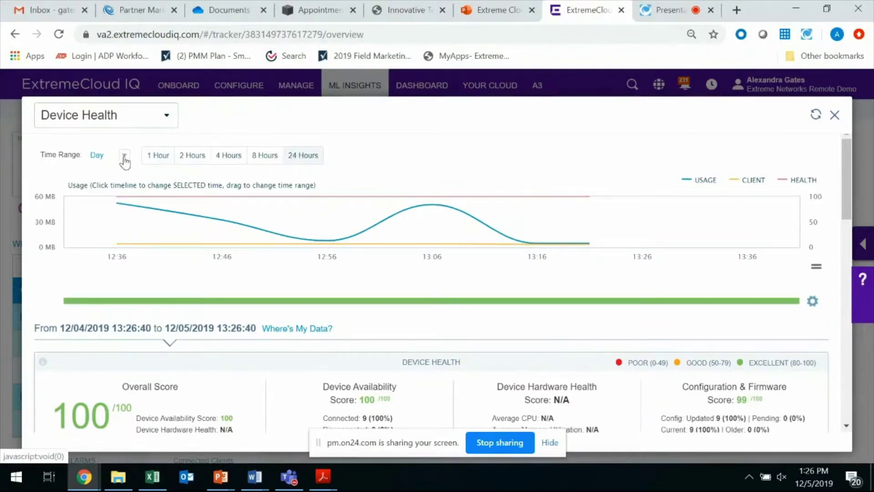
pyautogui.click(124, 159)
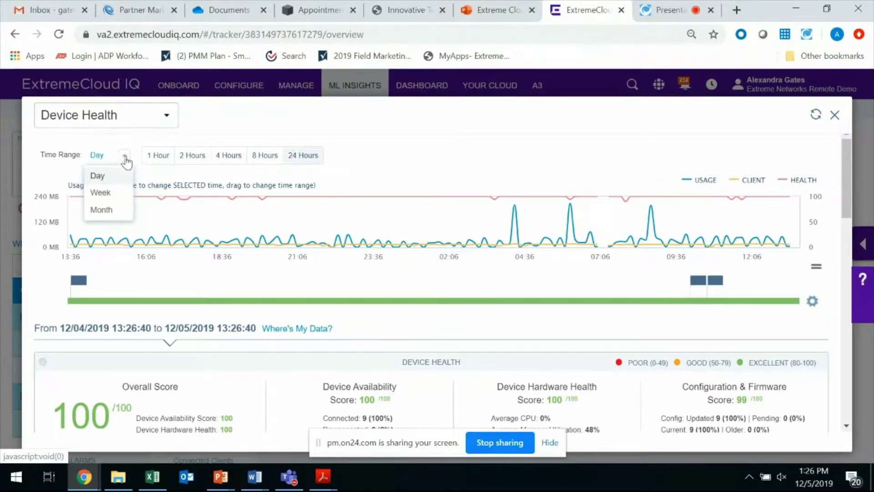
pyautogui.click(381, 173)
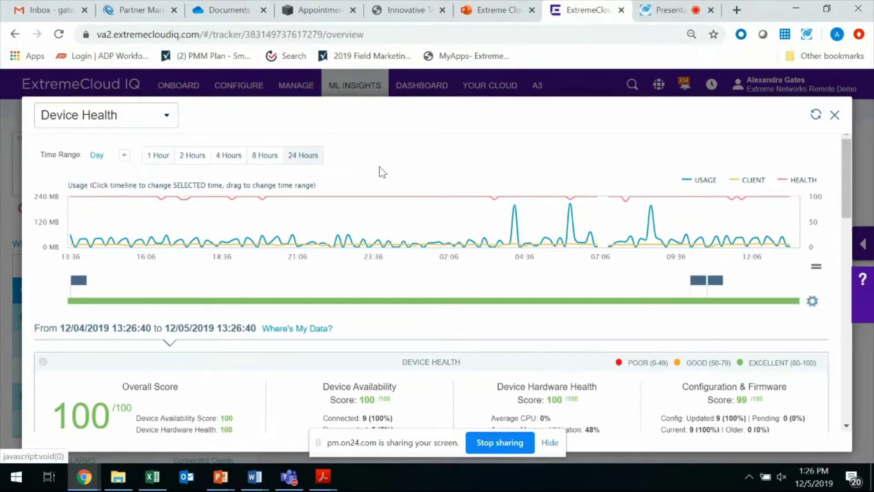
pyautogui.scroll(-3, 380, 173)
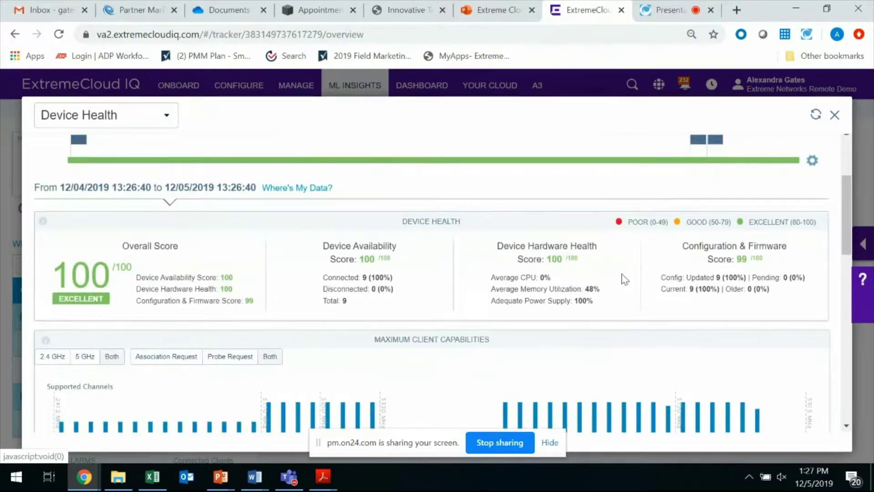
# Step: Review the Device Health details: hardware health 100 with 48% memory utilization
pyautogui.scroll(-4, 625, 279)
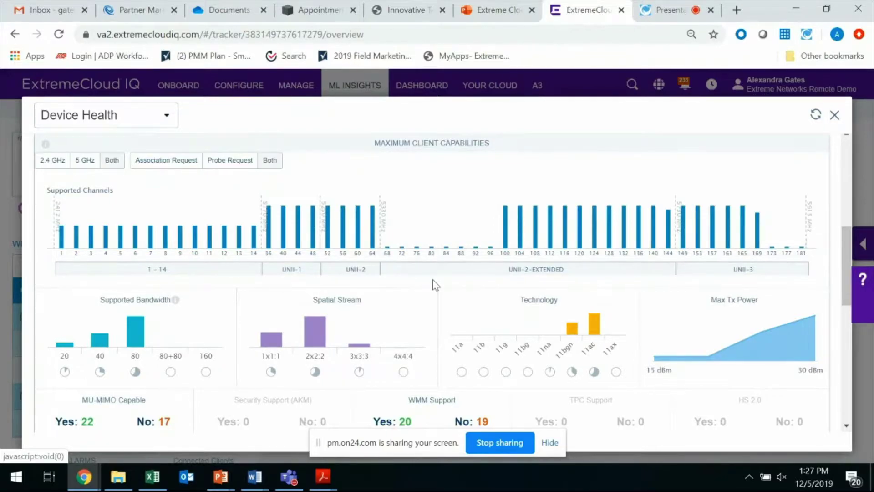
pyautogui.scroll(-3, 432, 280)
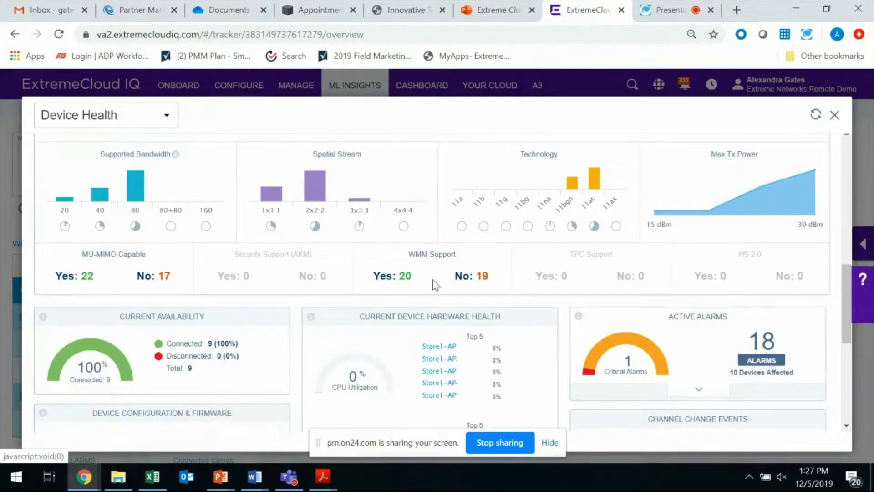
pyautogui.scroll(-5, 325, 320)
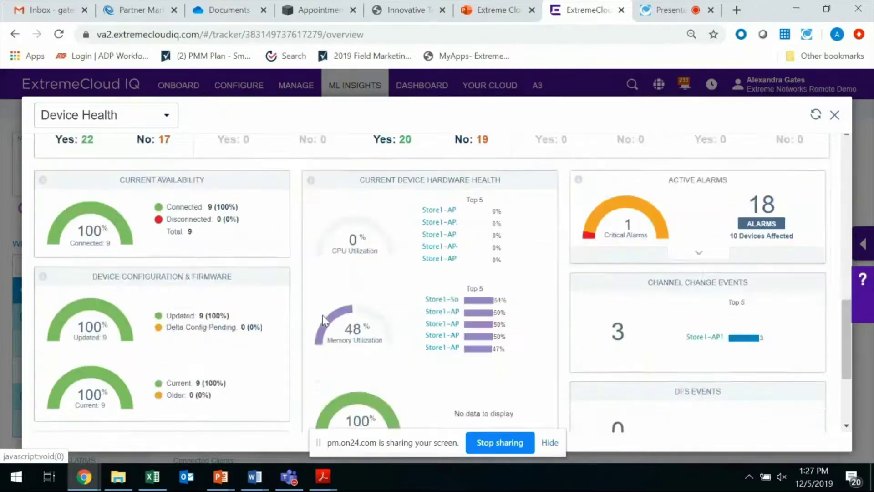
pyautogui.scroll(5, 326, 320)
pyautogui.moveTo(593, 235)
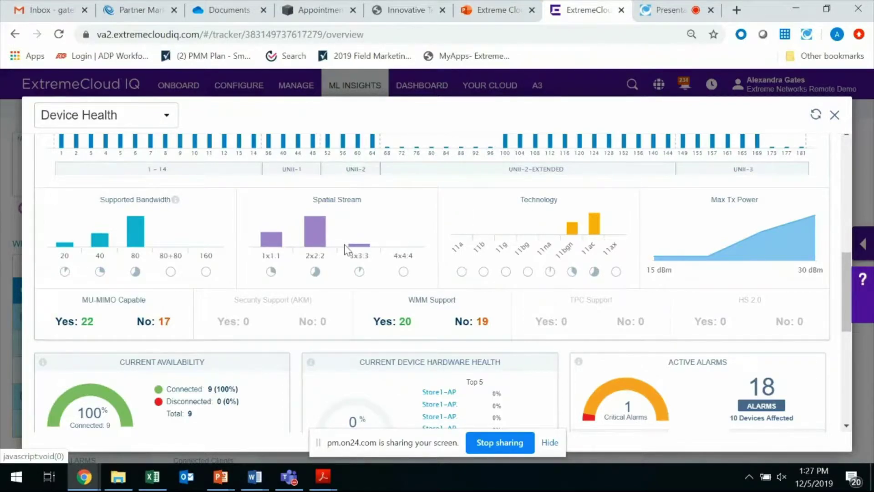
pyautogui.scroll(-4, 345, 250)
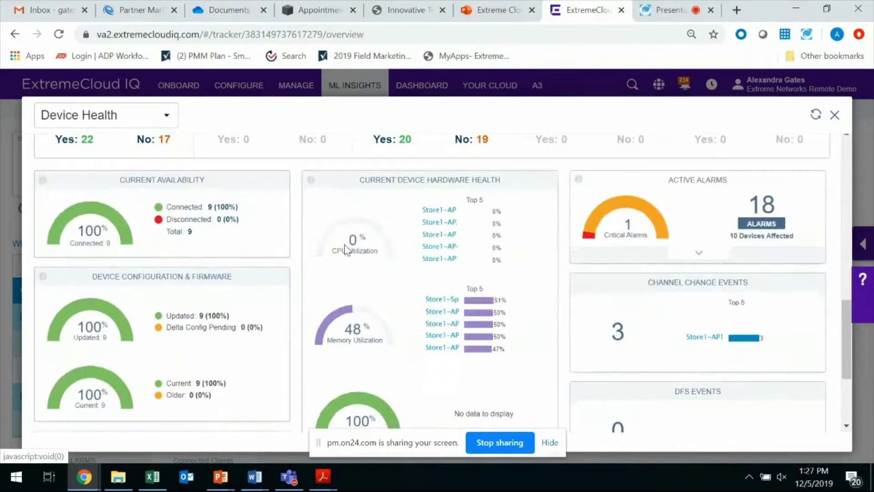
pyautogui.scroll(-3, 563, 309)
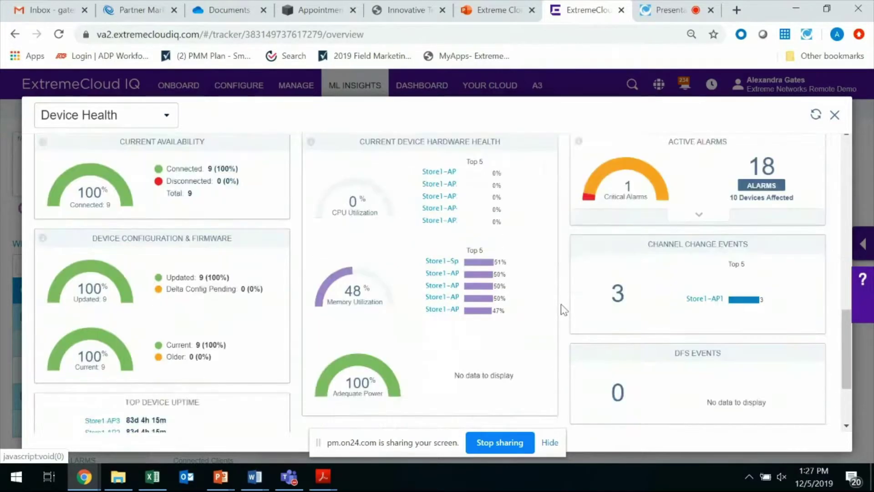
pyautogui.scroll(8, 563, 310)
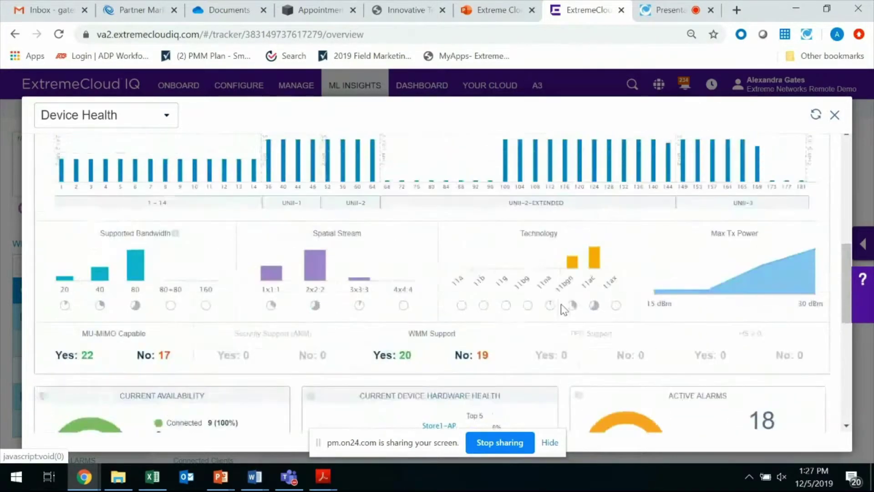
pyautogui.moveTo(403, 269)
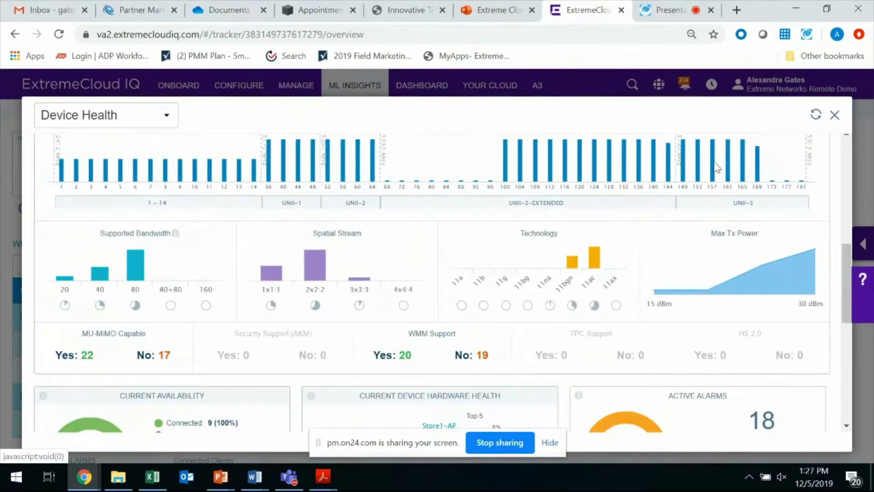
pyautogui.scroll(1, 439, 232)
pyautogui.scroll(10, 439, 232)
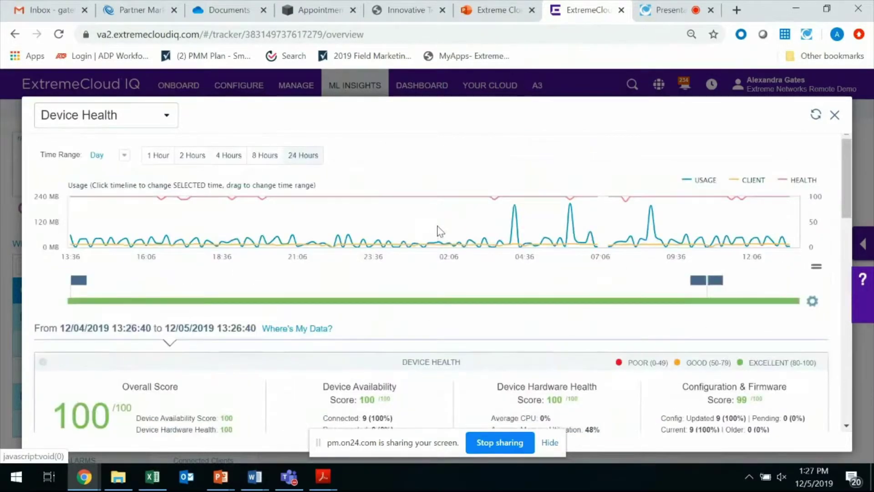
# Step: Switch to Applications Health over 24 hours and review APPLE, SSL and AMAZON usage and Top Applications
pyautogui.click(166, 119)
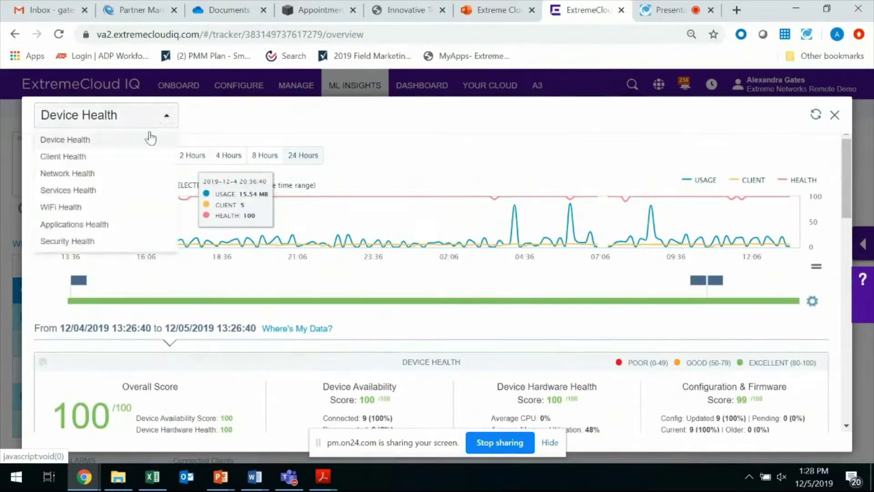
pyautogui.click(82, 228)
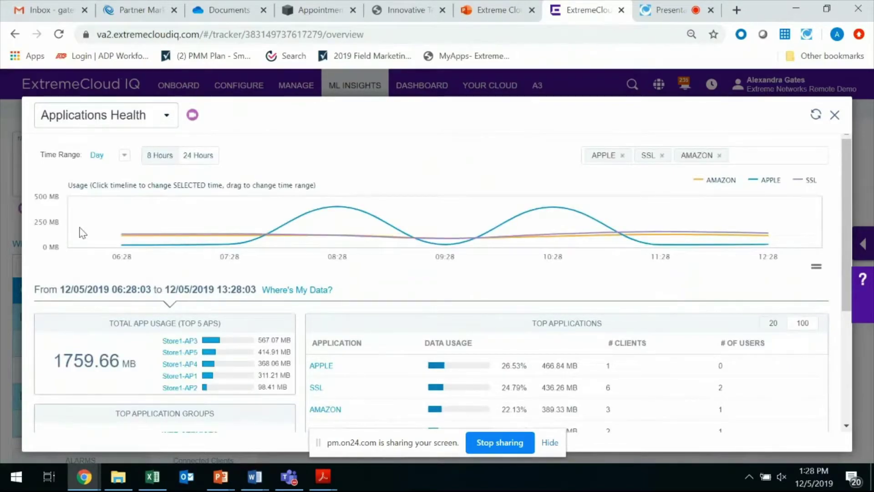
pyautogui.click(189, 158)
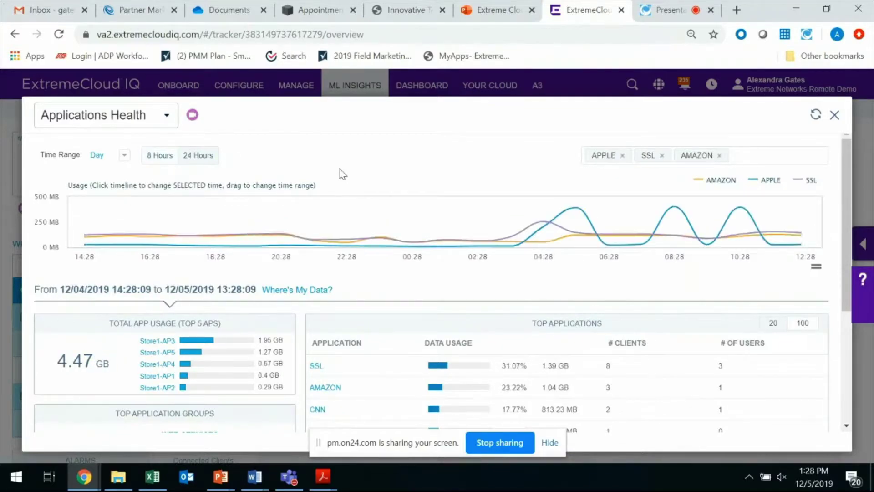
pyautogui.moveTo(424, 221)
pyautogui.scroll(-1, 428, 223)
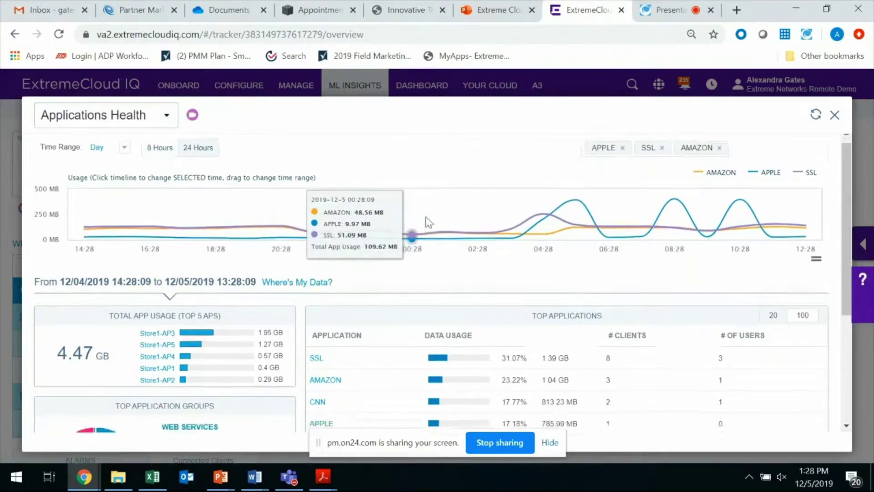
pyautogui.scroll(-3, 428, 223)
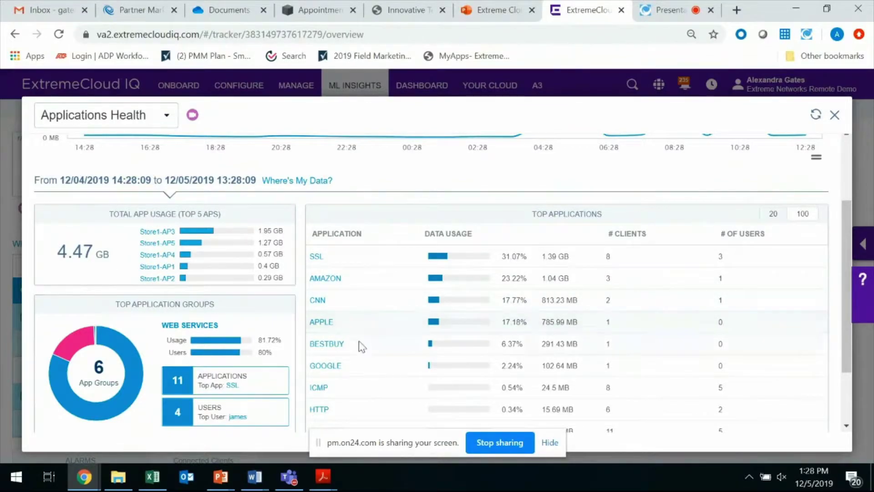
pyautogui.scroll(-2, 395, 260)
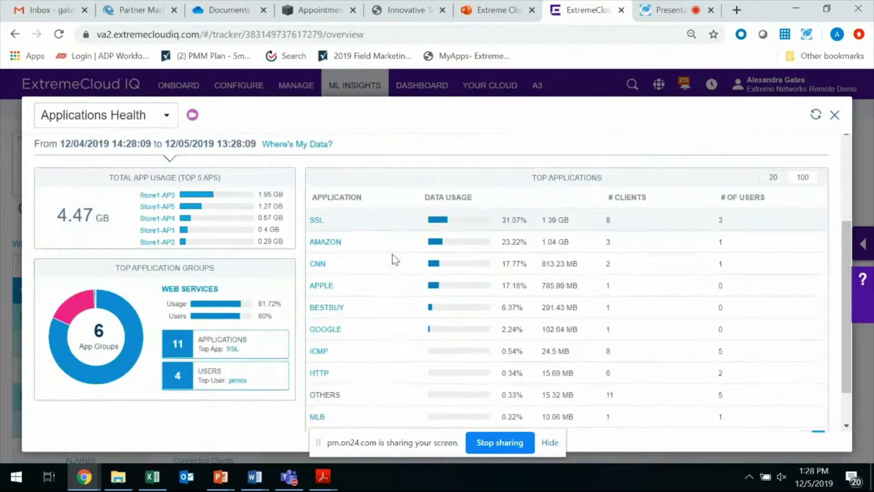
pyautogui.scroll(4, 396, 259)
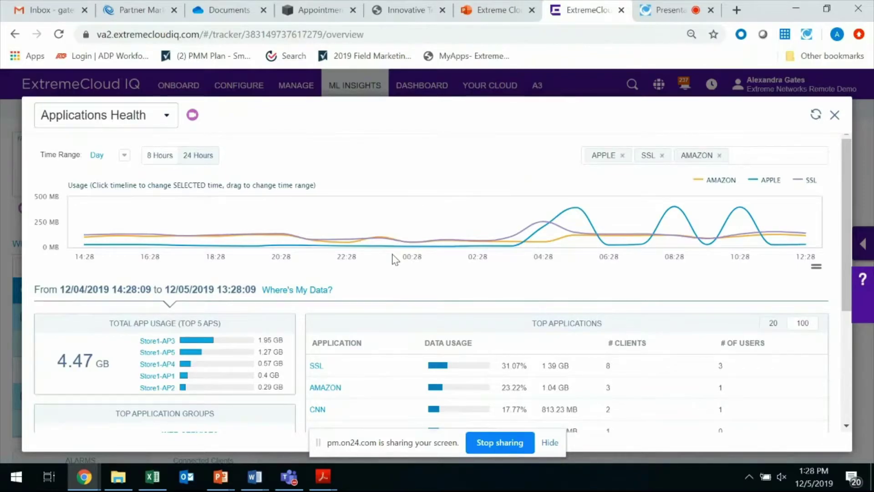
# Step: Close the Applications Health panel and scroll the Network 360 Monitor overview
pyautogui.click(836, 120)
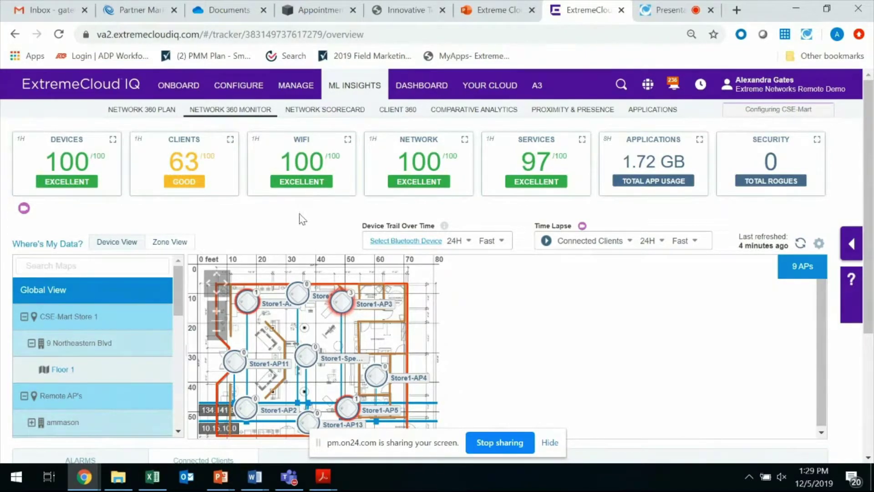
pyautogui.scroll(-1, 461, 293)
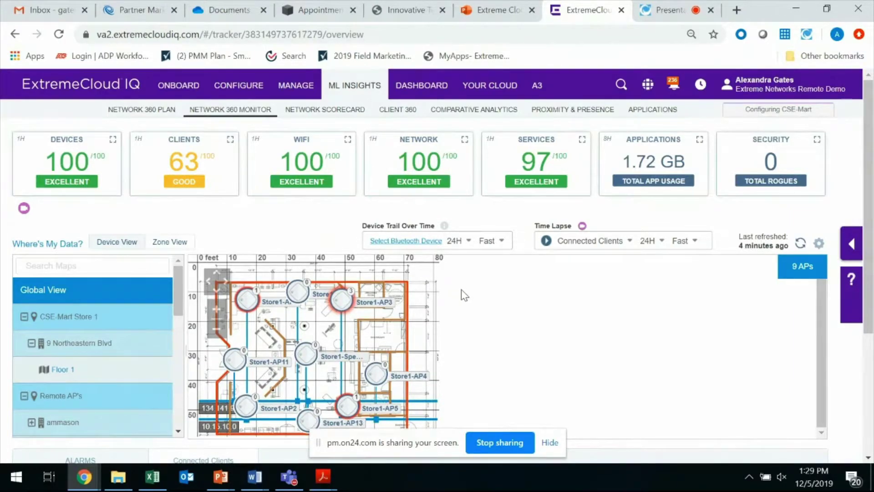
pyautogui.click(547, 243)
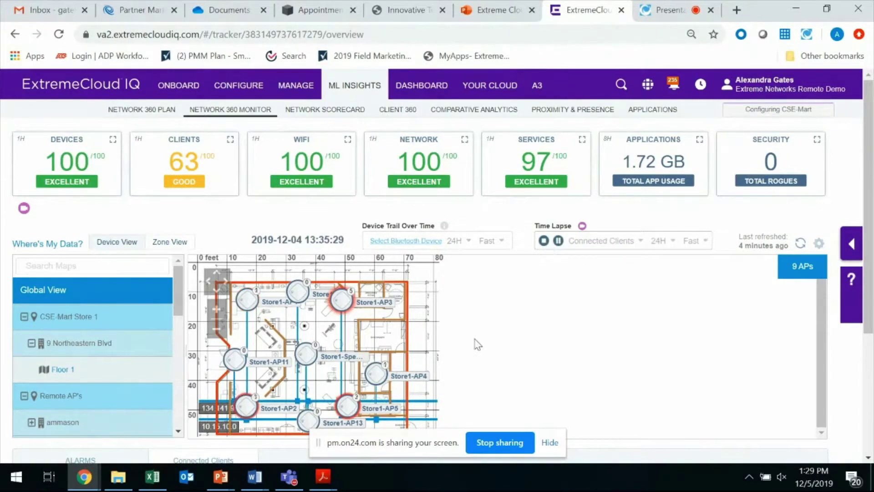
pyautogui.scroll(-1, 477, 345)
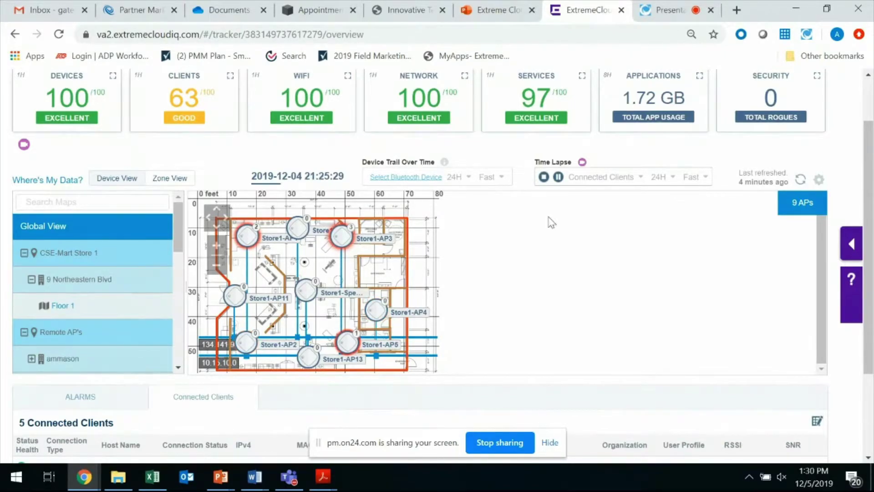
pyautogui.click(544, 182)
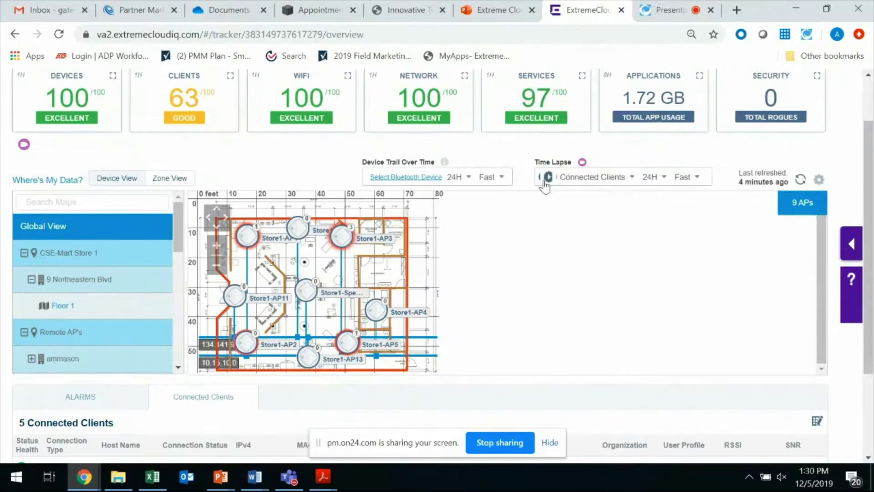
pyautogui.moveTo(250, 241)
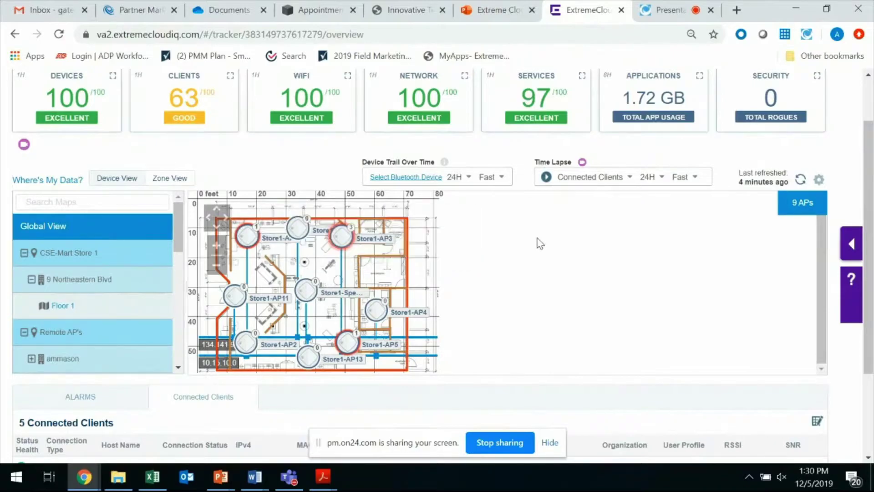
pyautogui.scroll(-2, 516, 326)
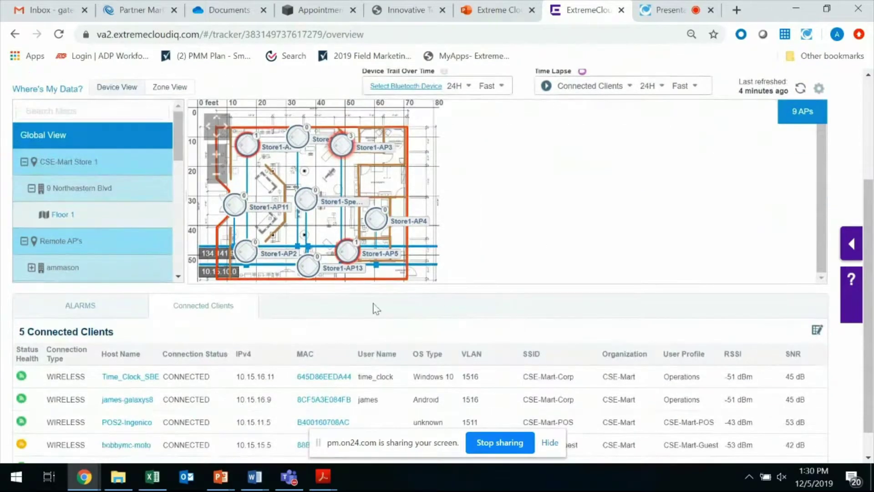
pyautogui.scroll(-1, 265, 327)
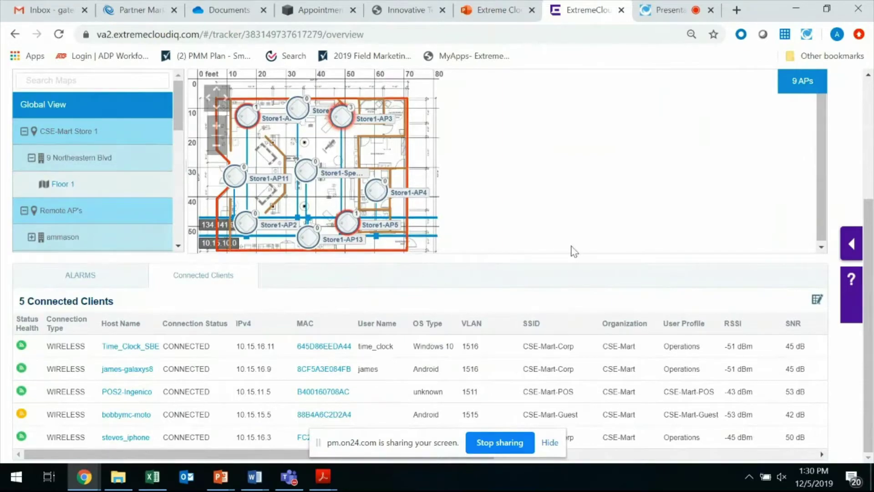
pyautogui.scroll(4, 515, 205)
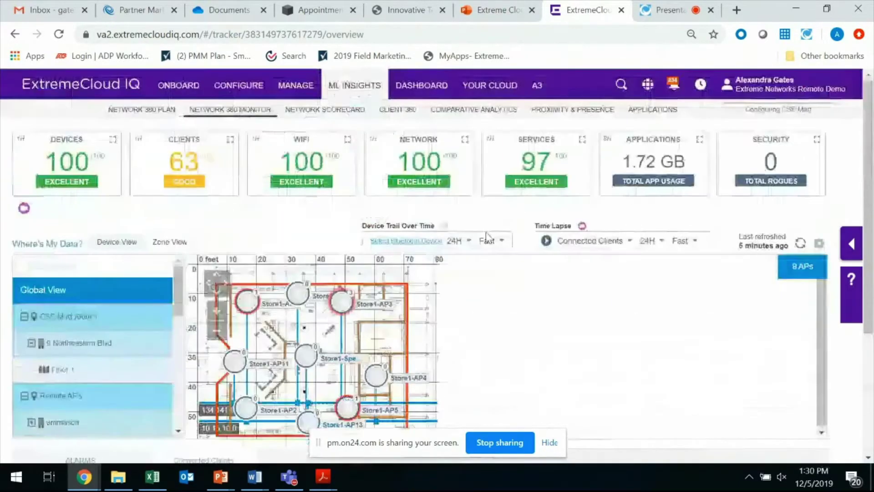
# Step: Play the floor-map movement trail of Bluetooth device 3485842ADA0F
pyautogui.click(416, 244)
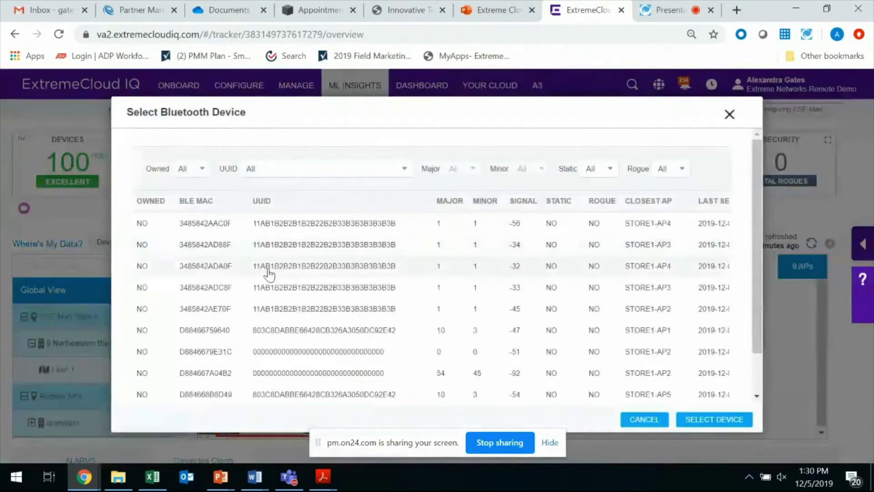
pyautogui.click(715, 419)
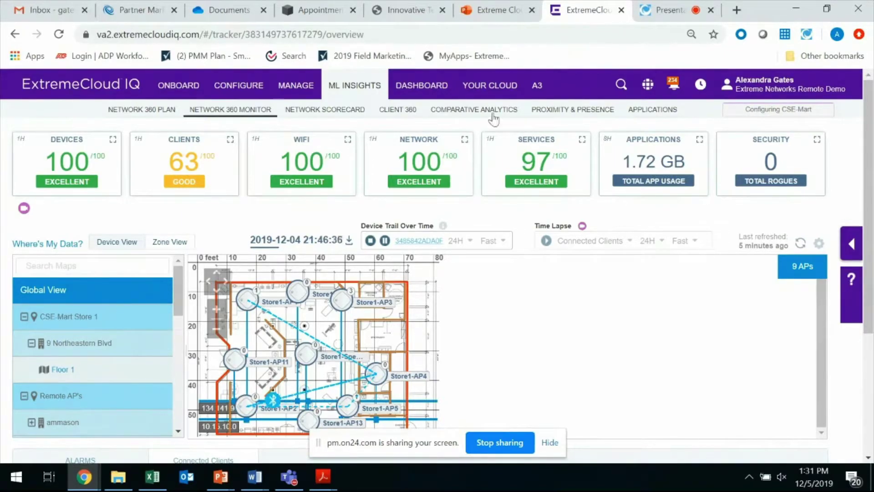
# Step: Review the Retail Comparative Analytics gauges: bandwidth usage 47%, unique client devices 100%
pyautogui.click(487, 113)
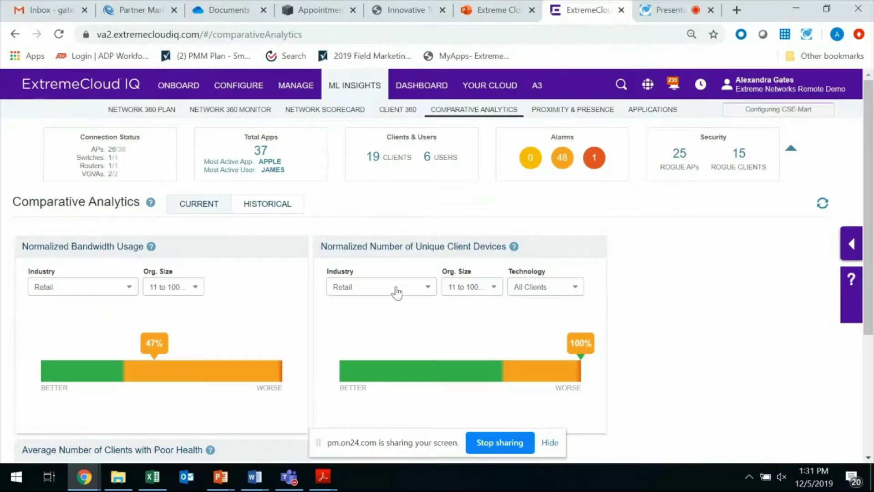
pyautogui.scroll(-4, 253, 378)
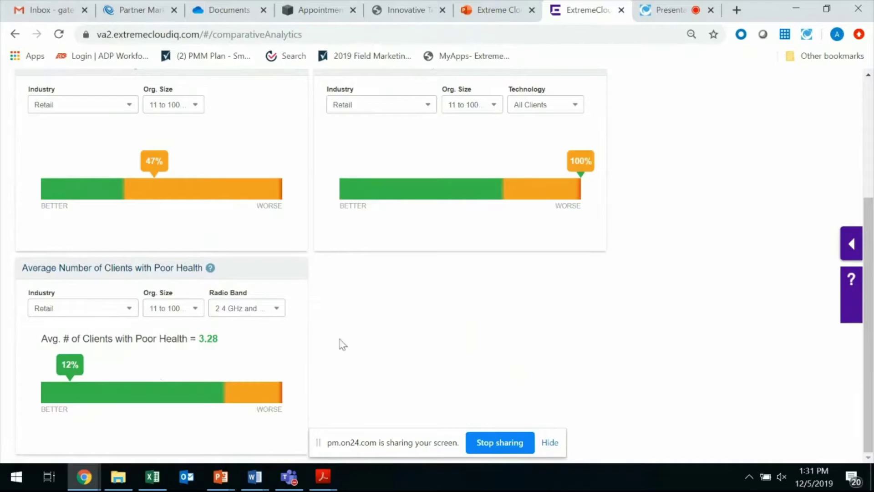
pyautogui.scroll(2, 660, 281)
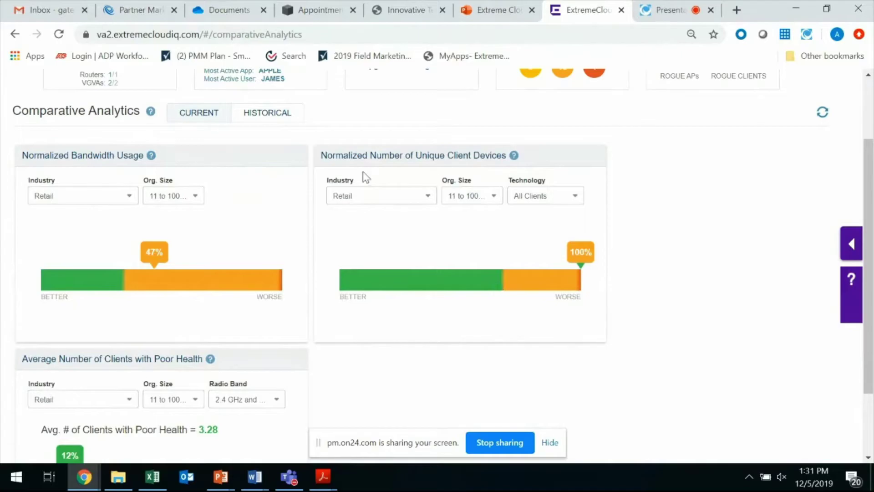
pyautogui.click(262, 120)
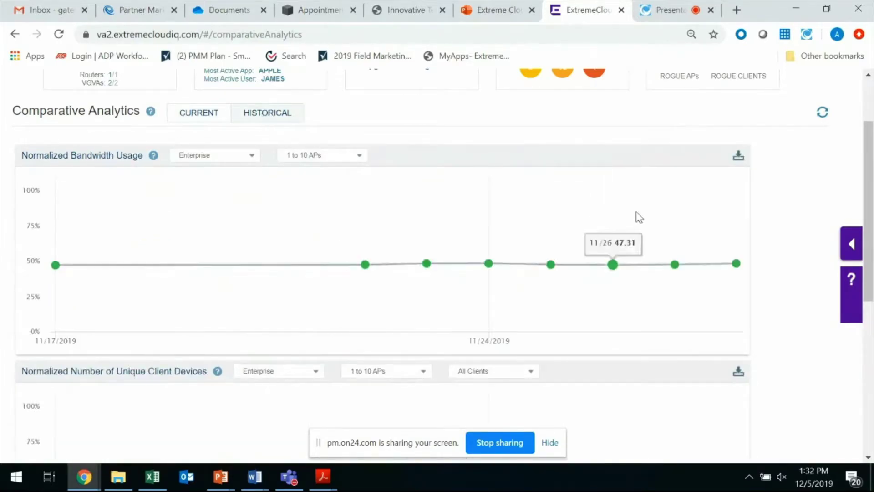
pyautogui.scroll(-7, 780, 226)
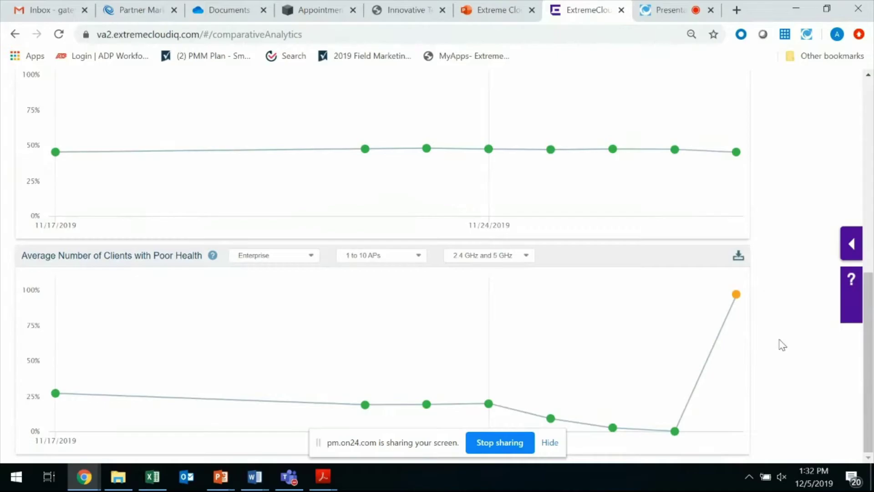
pyautogui.scroll(15, 783, 345)
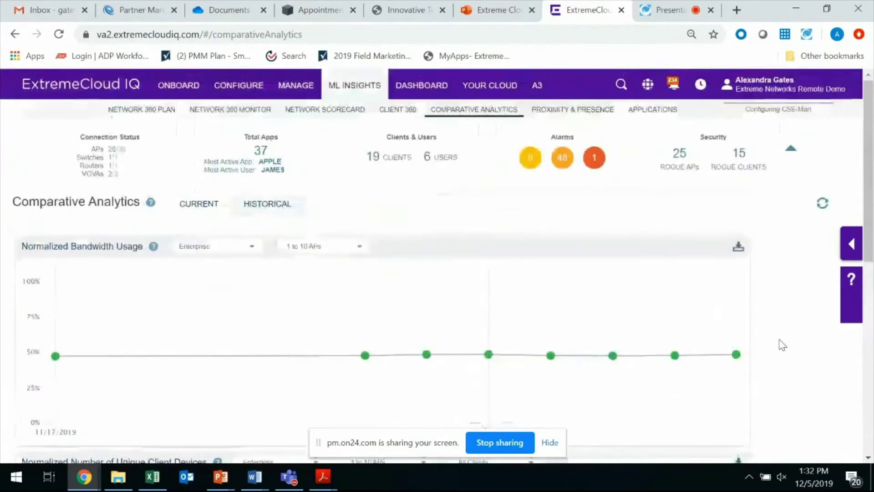
pyautogui.click(194, 206)
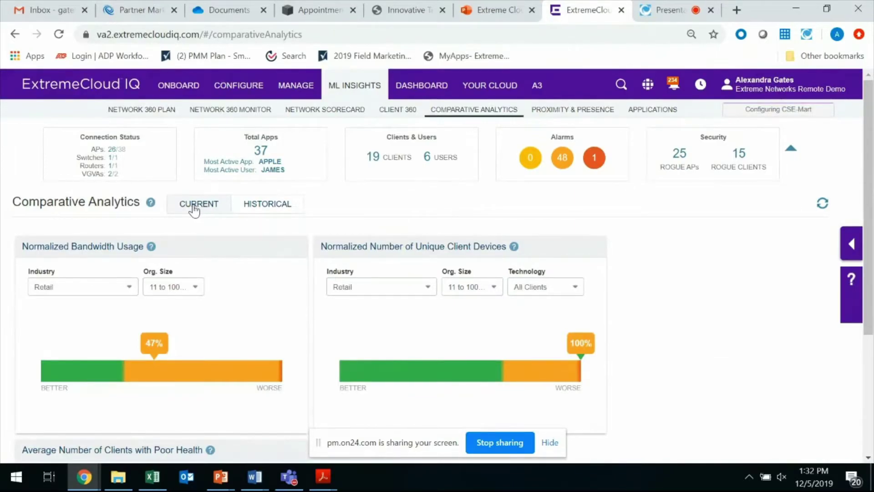
# Step: Show Proximity & Presence and scroll its table of detected BLE beacons
pyautogui.click(562, 112)
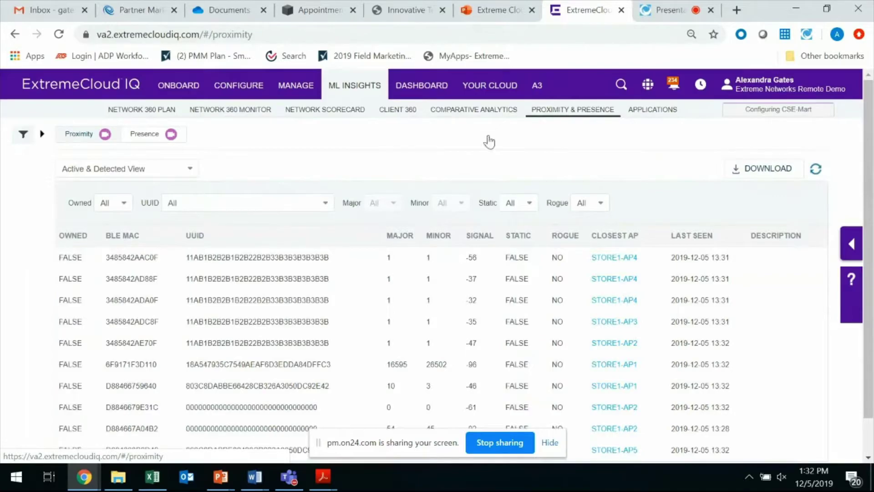
pyautogui.scroll(-1, 332, 164)
pyautogui.scroll(-1, 332, 165)
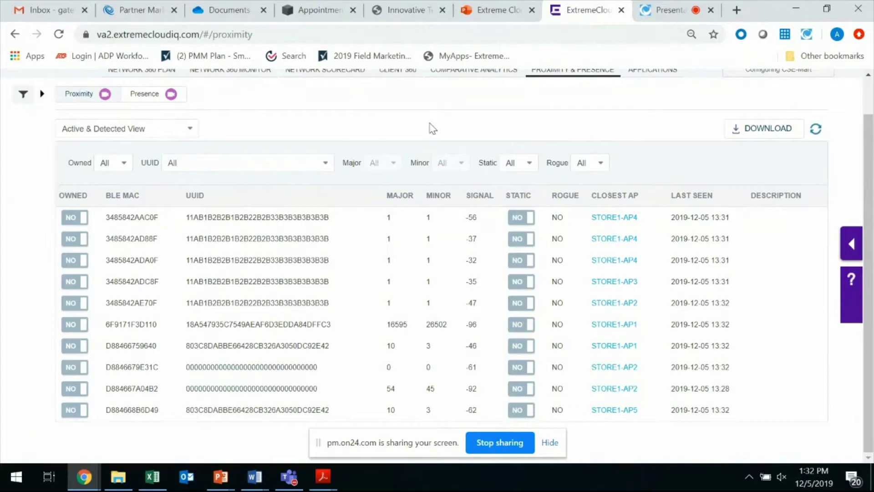
pyautogui.scroll(2, 433, 129)
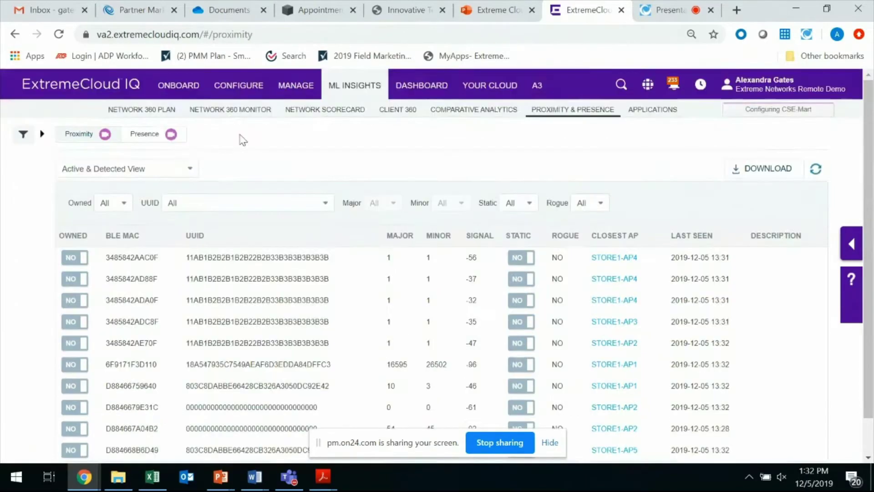
pyautogui.click(145, 134)
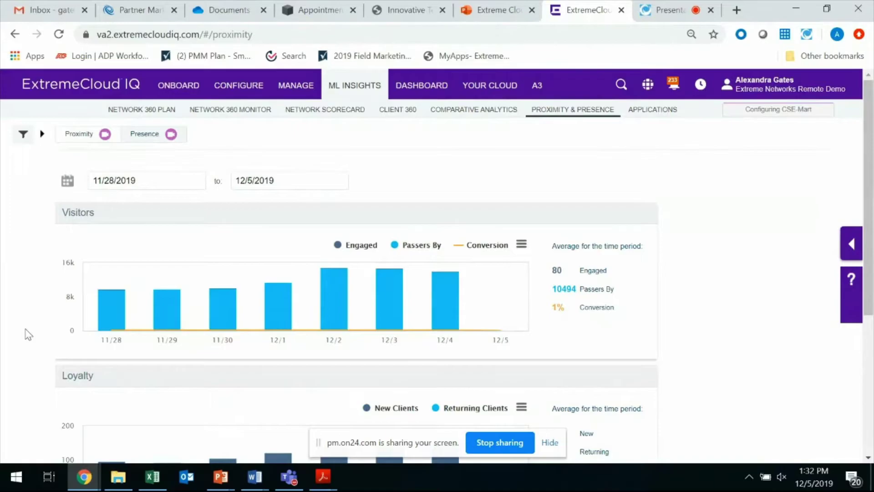
pyautogui.scroll(-5, 27, 333)
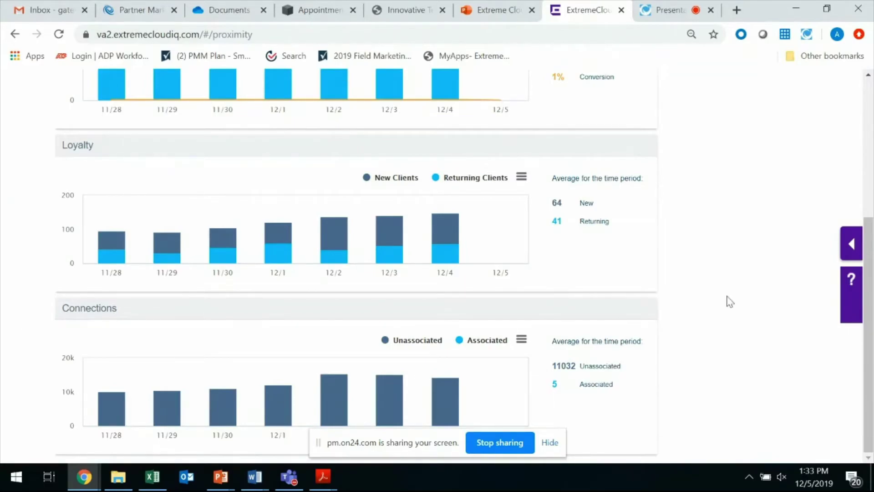
pyautogui.scroll(5, 730, 302)
pyautogui.scroll(1, 731, 302)
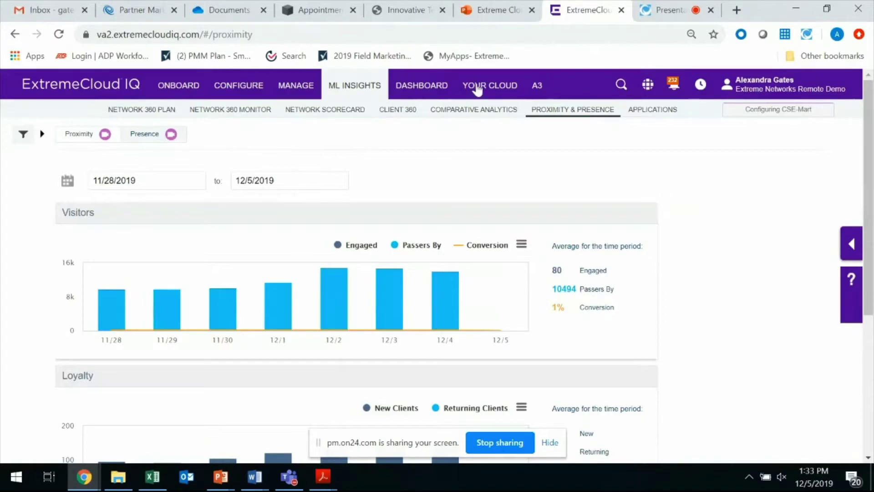
# Step: Open the CSE-Mart-Retail-Local network policy from the Configure area's Network Policies cards
pyautogui.click(239, 87)
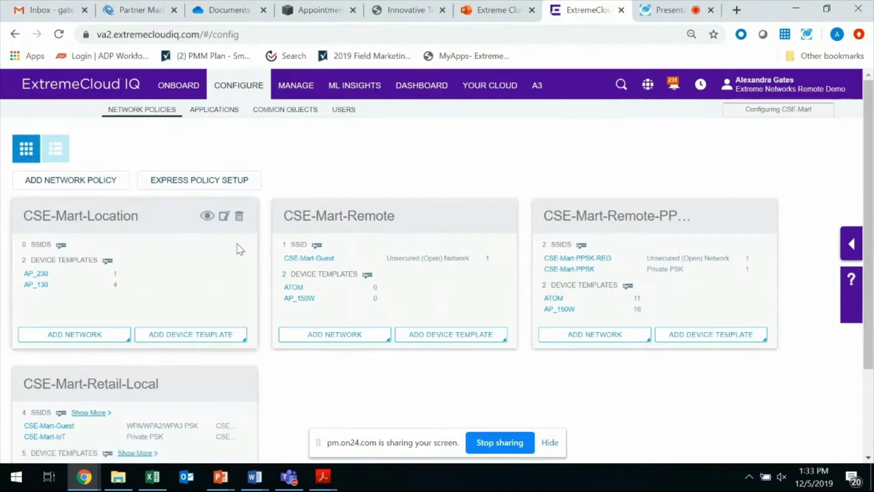
pyautogui.scroll(-2, 239, 248)
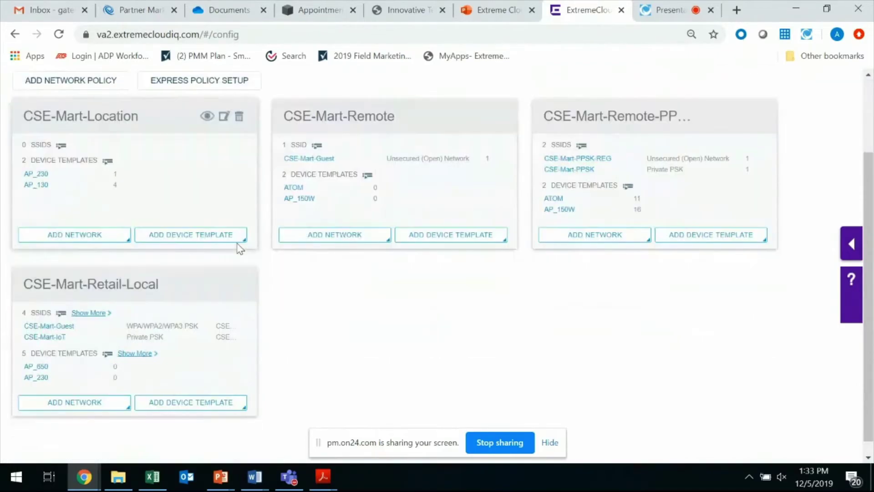
pyautogui.click(109, 290)
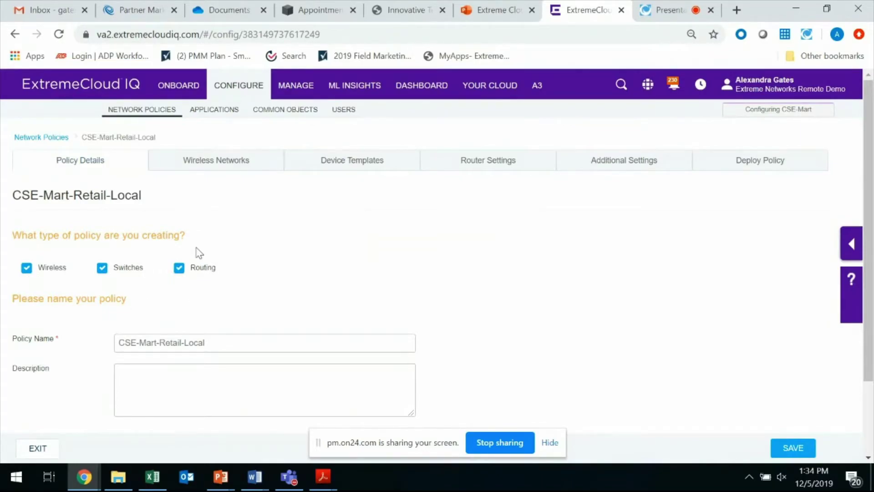
# Step: Review the CSE-Mart-Corp wireless network's authentication and user profile settings, then view Device Templates
pyautogui.click(205, 171)
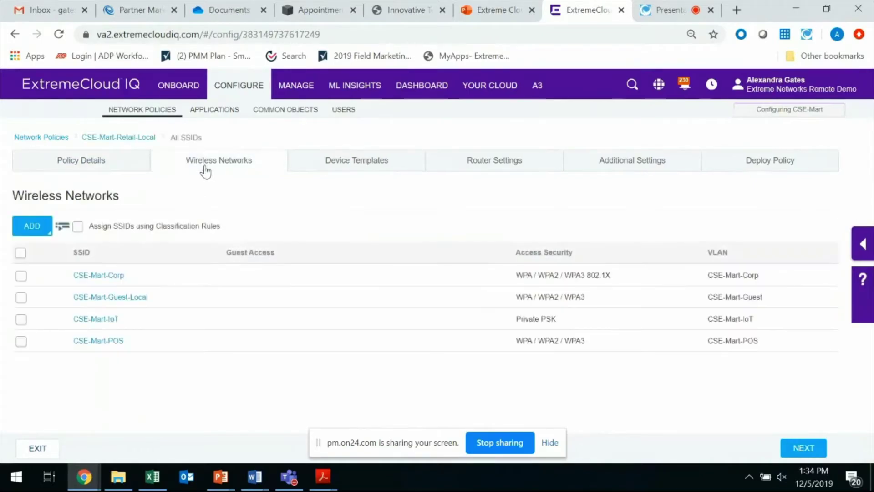
pyautogui.click(104, 276)
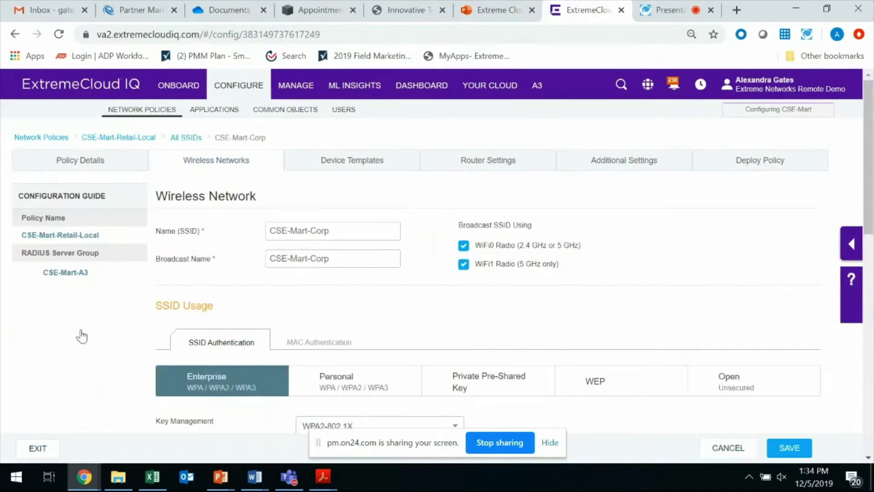
pyautogui.scroll(-4, 82, 336)
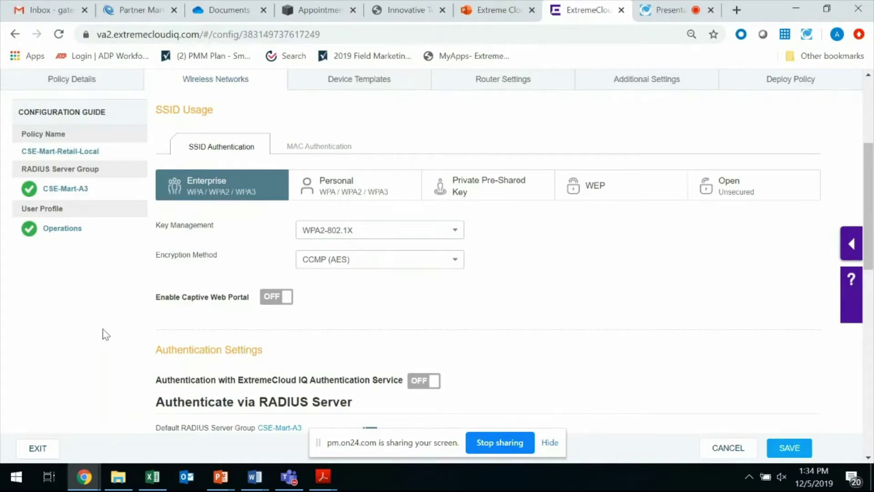
pyautogui.scroll(-2, 103, 332)
pyautogui.scroll(-1, 106, 335)
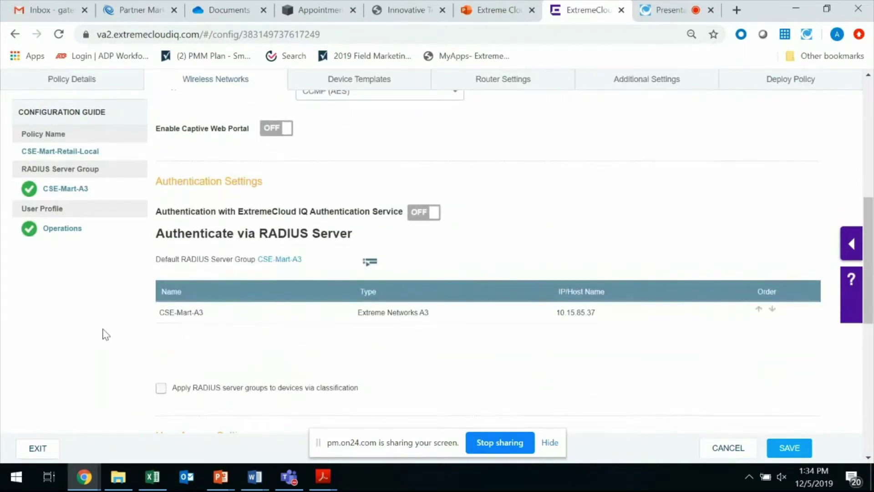
pyautogui.scroll(-5, 105, 335)
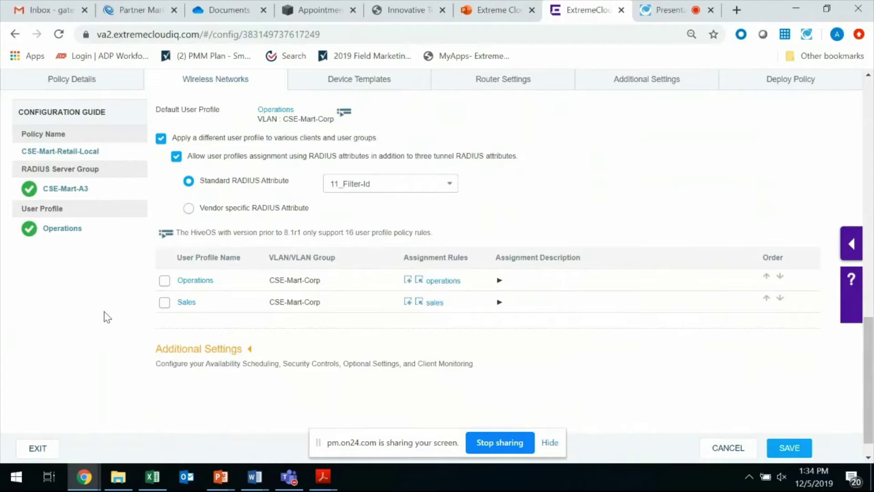
pyautogui.scroll(6, 107, 317)
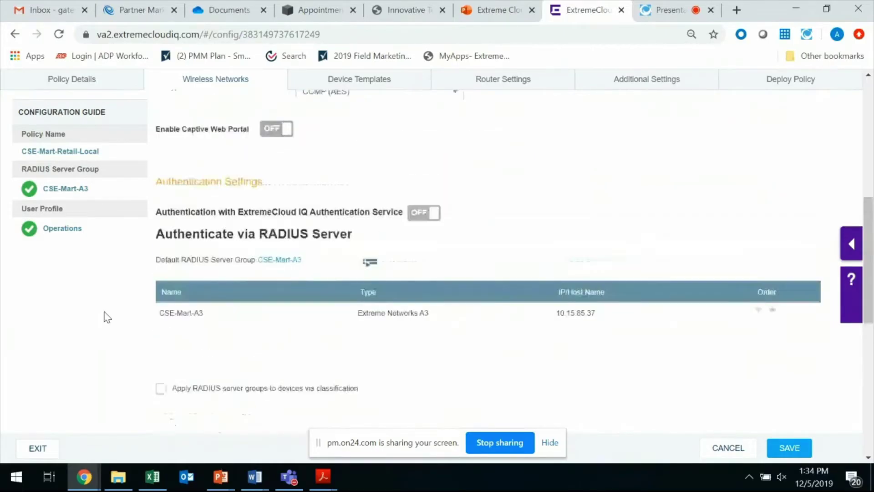
pyautogui.scroll(3, 107, 317)
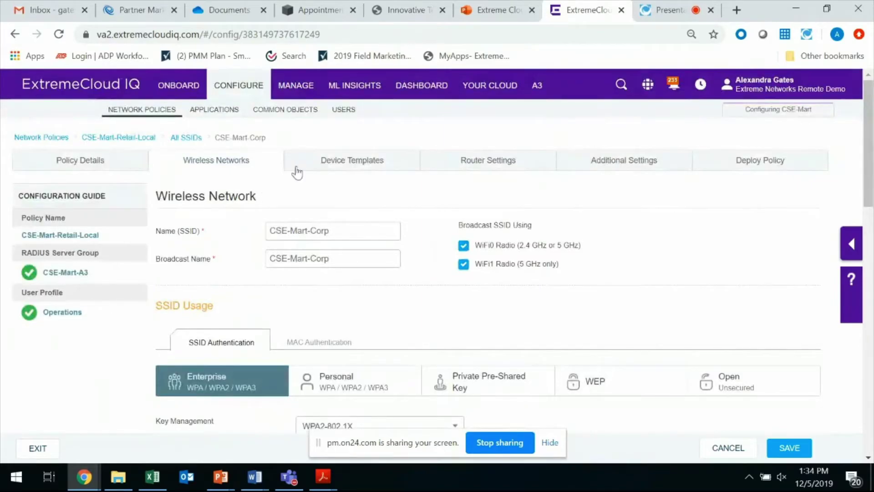
pyautogui.click(335, 166)
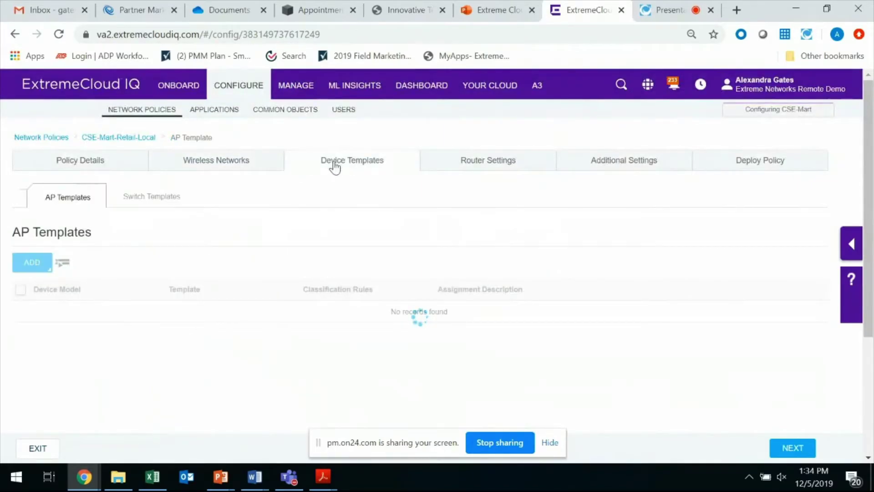
# Step: Open the CSE-Mart-SR2324P switch template and review its STP, IGMP, MTU 1500 and PSE settings
pyautogui.click(150, 198)
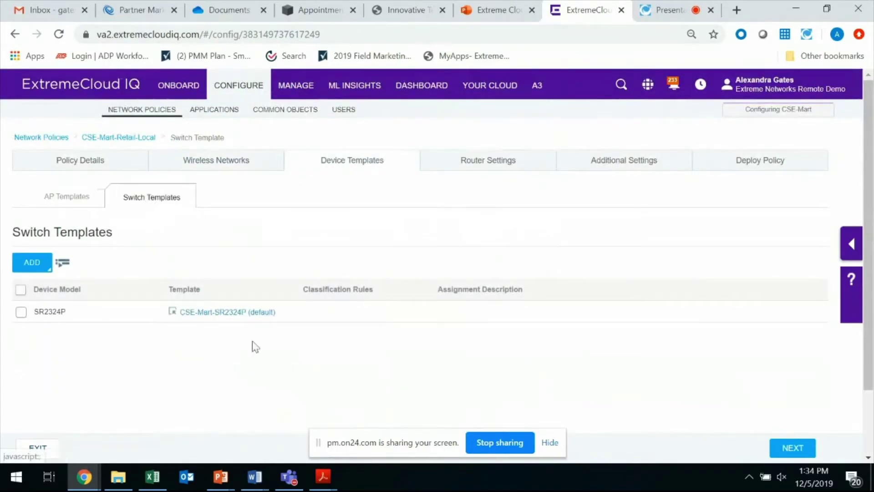
pyautogui.click(217, 319)
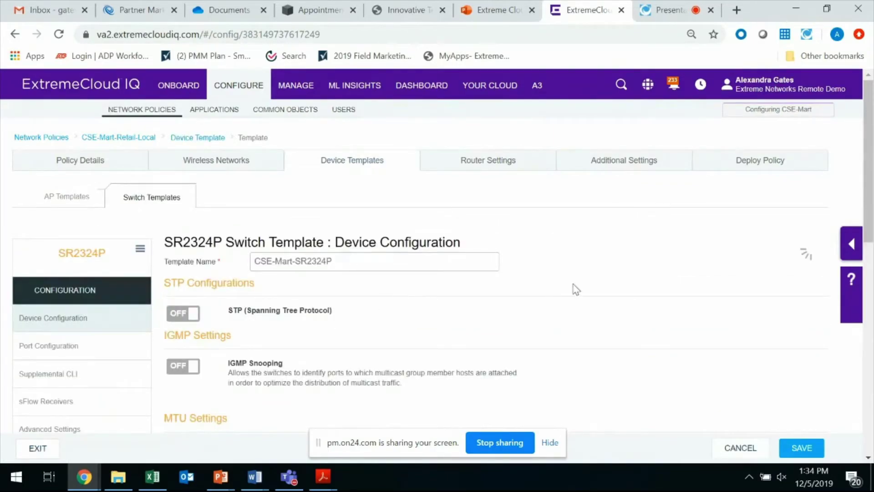
pyautogui.scroll(-4, 576, 289)
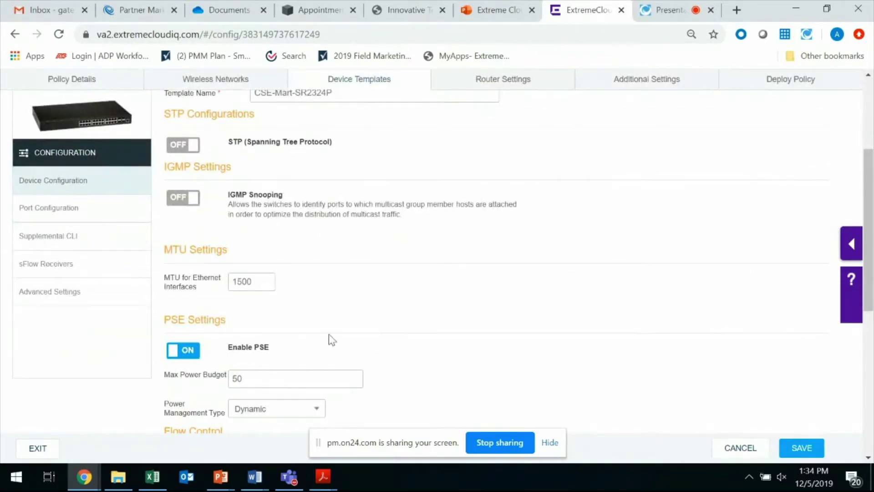
pyautogui.scroll(-1, 332, 341)
pyautogui.scroll(-5, 332, 341)
pyautogui.scroll(7, 146, 295)
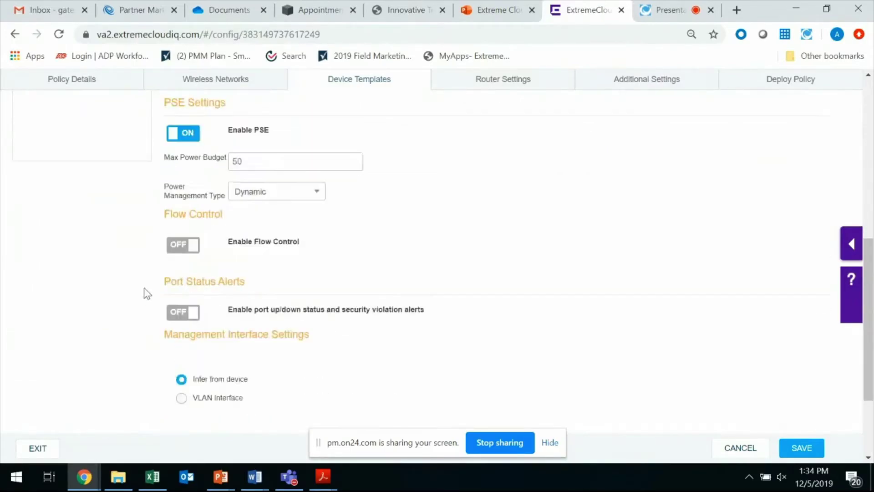
pyautogui.scroll(2, 146, 295)
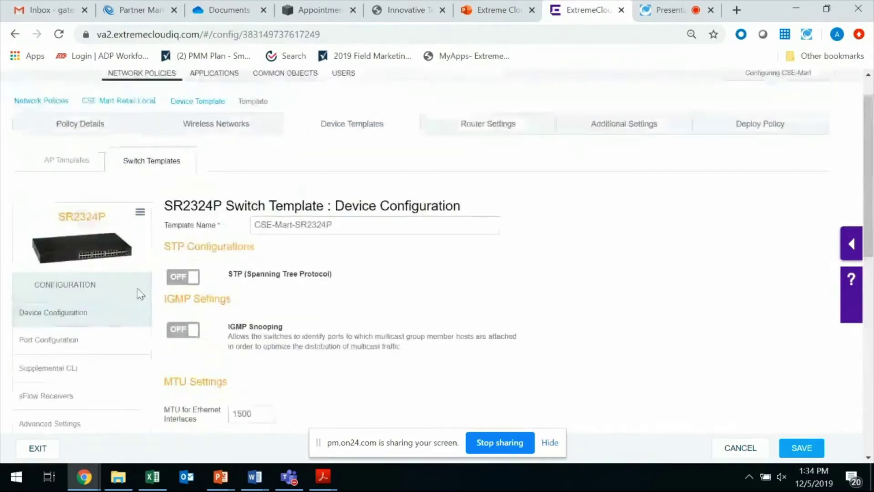
# Step: View the switch template's port configuration and the port type options for port 1/0/2
pyautogui.click(53, 349)
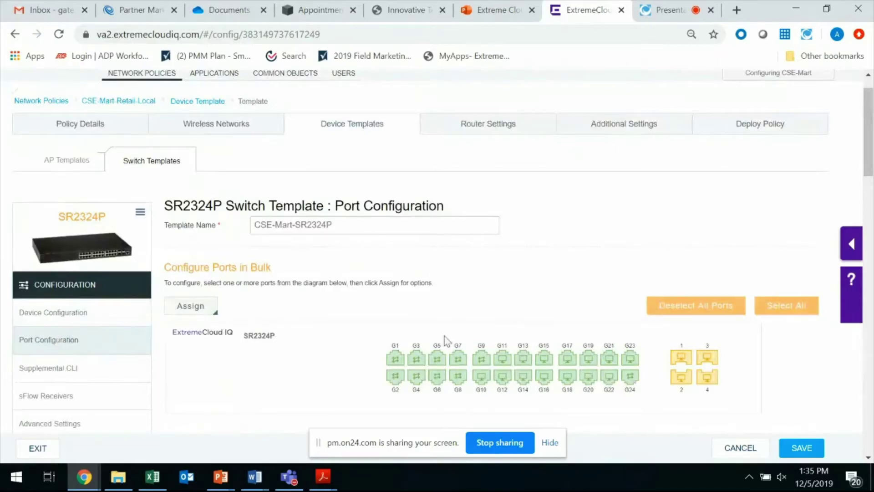
pyautogui.scroll(-2, 422, 306)
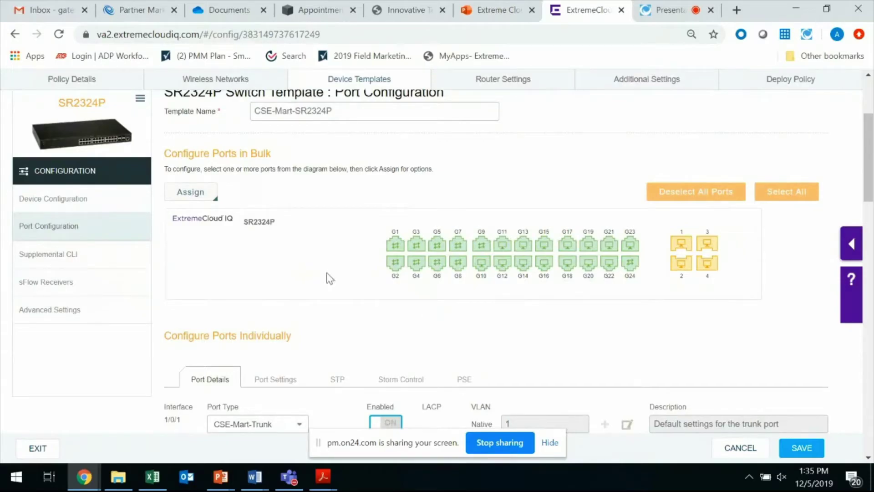
pyautogui.scroll(-5, 314, 273)
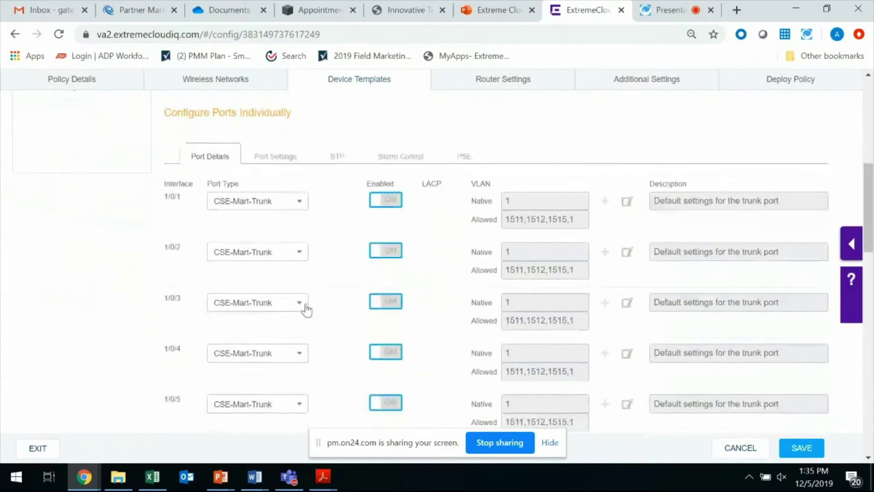
pyautogui.click(300, 258)
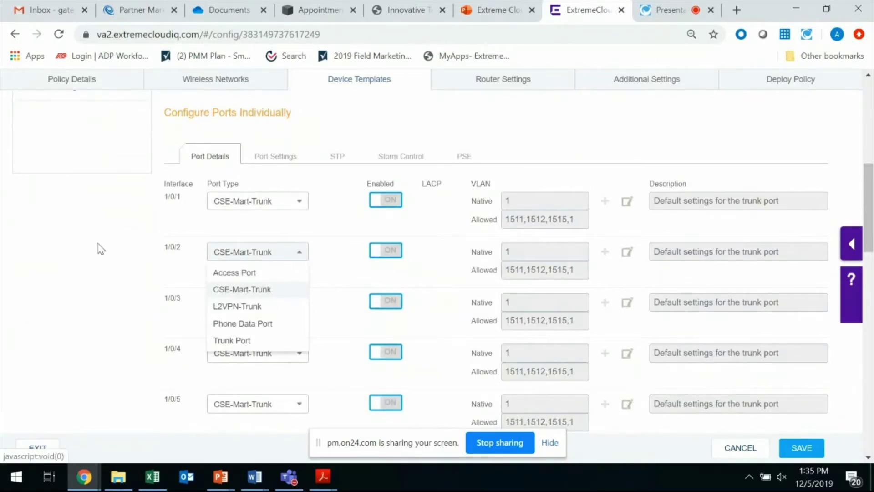
# Step: Show the policy's router templates, listing the XR600P with the CSE-Mart-XR600 default template
pyautogui.scroll(3, 95, 252)
pyautogui.scroll(2, 98, 252)
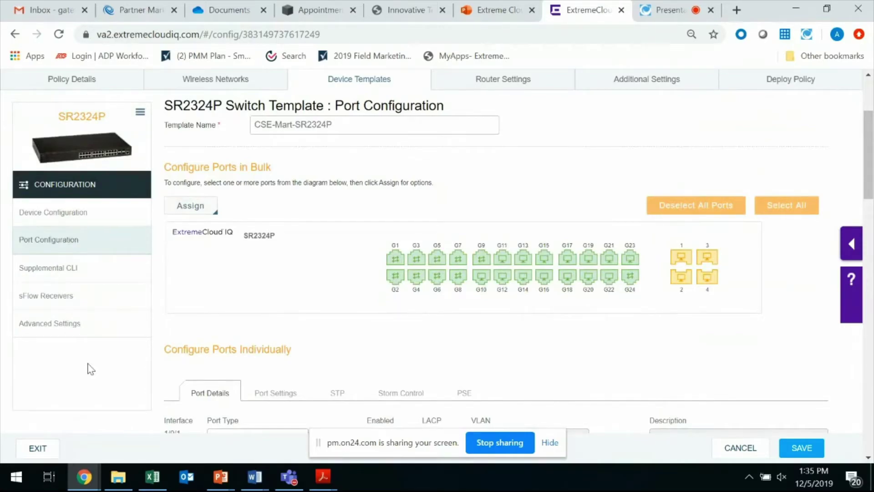
pyautogui.scroll(3, 304, 281)
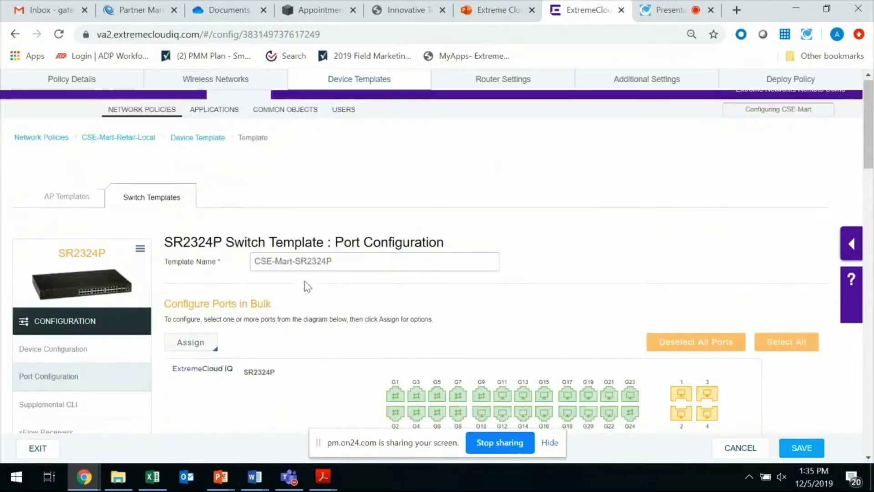
pyautogui.click(464, 161)
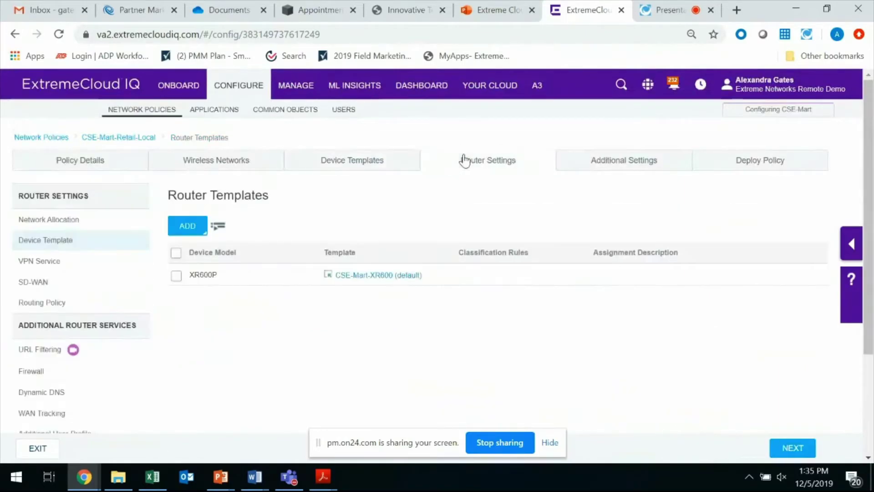
pyautogui.click(354, 277)
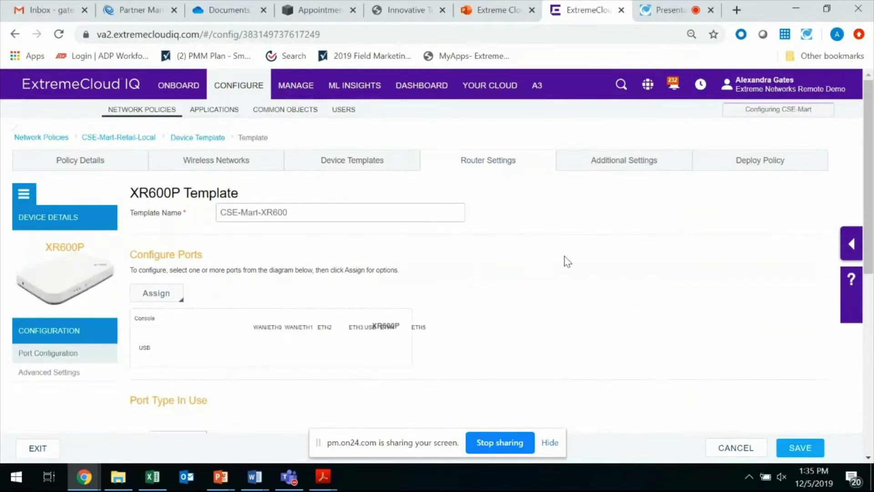
pyautogui.scroll(-3, 567, 260)
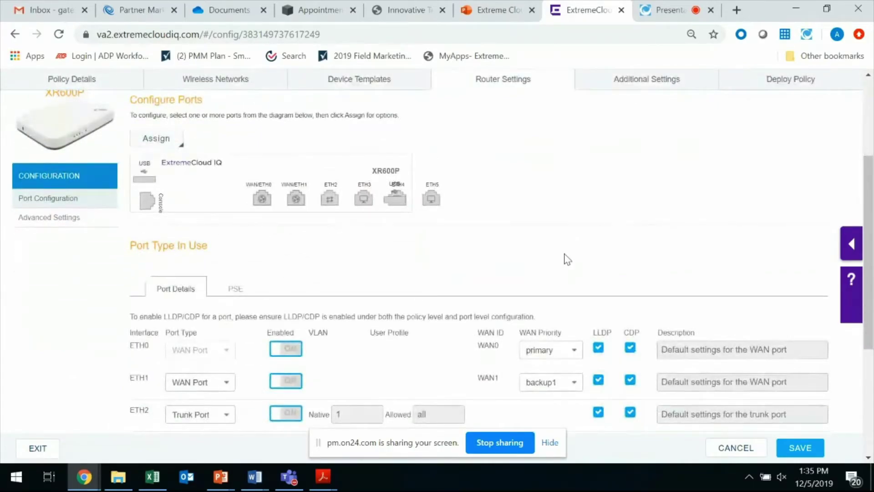
pyautogui.scroll(-3, 567, 260)
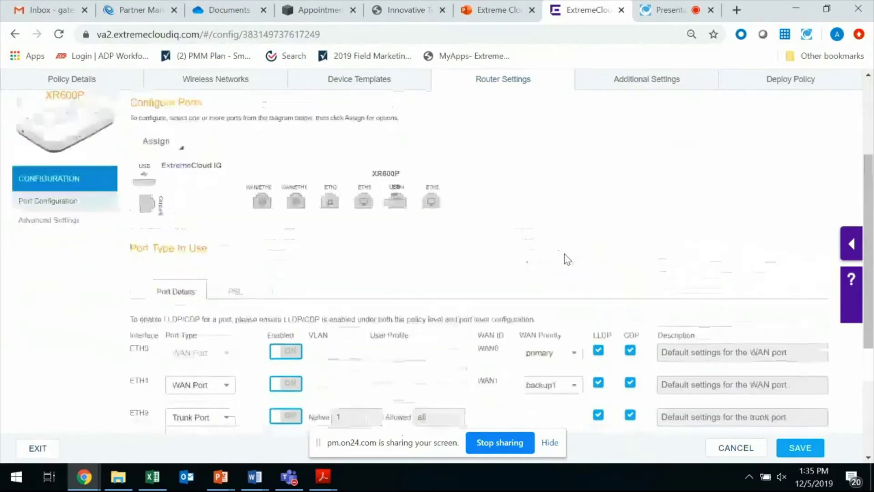
pyautogui.scroll(5, 567, 260)
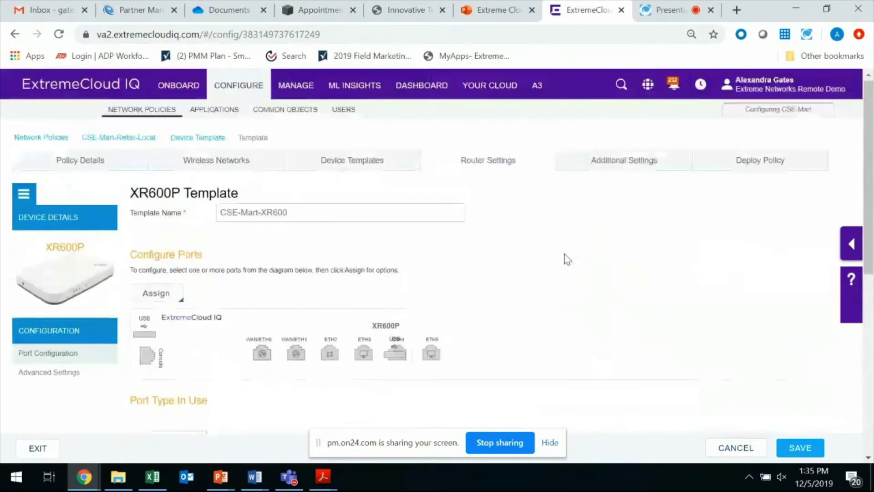
# Step: Review the Additional Settings DNS Server page, enabled with default server CSE-AD for cse.ets.com
pyautogui.click(612, 166)
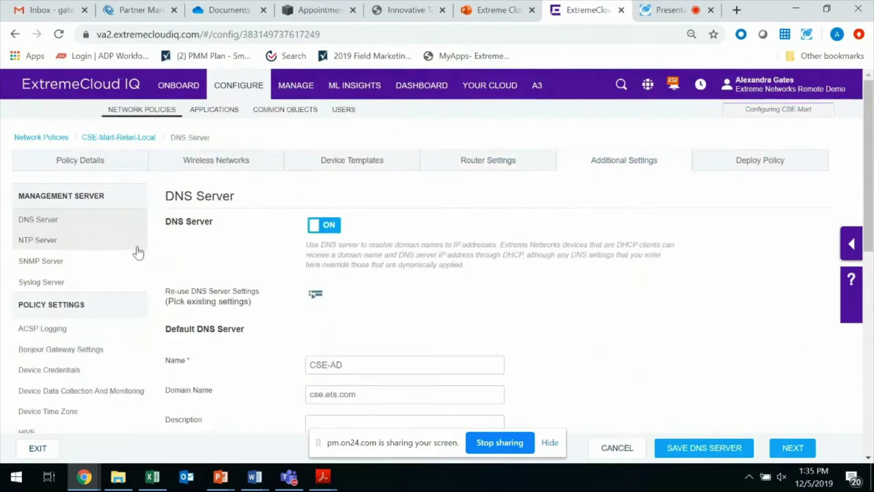
pyautogui.scroll(-5, 136, 252)
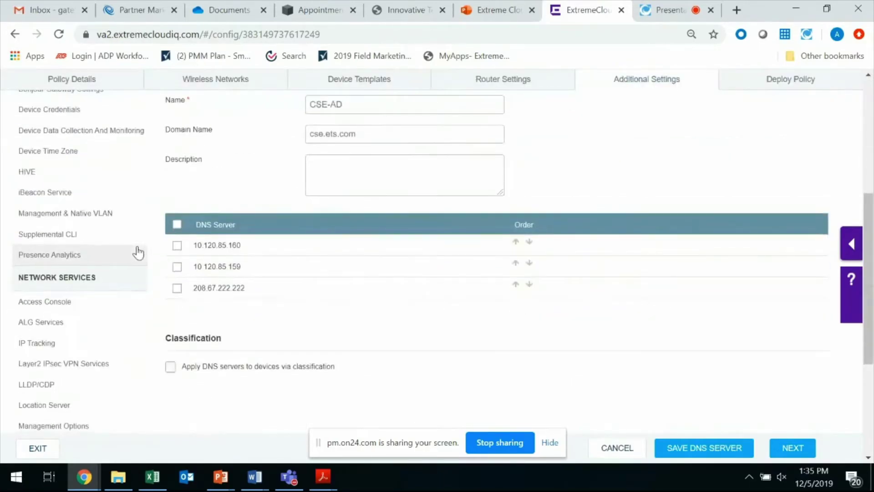
pyautogui.scroll(-5, 138, 253)
pyautogui.scroll(10, 138, 253)
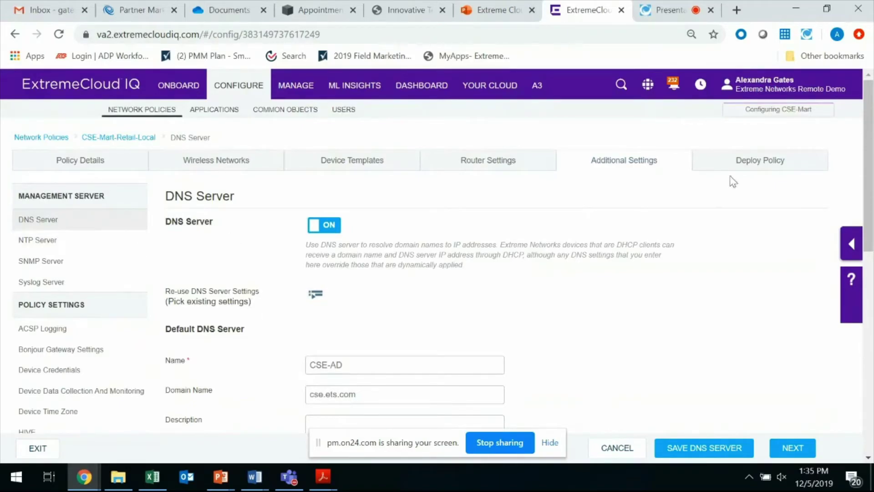
# Step: Show the Deploy Policy page listing the Store1 APs, switch and router through HQ-L3-VPN
pyautogui.click(759, 163)
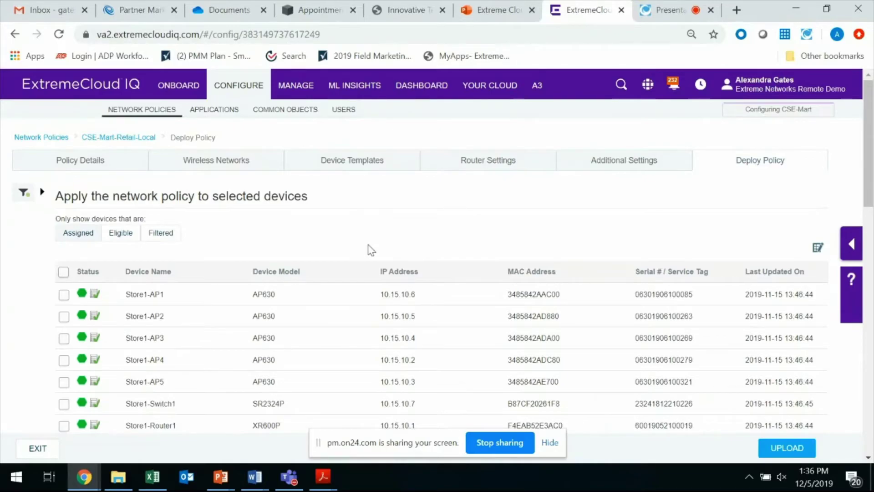
pyautogui.scroll(-2, 129, 382)
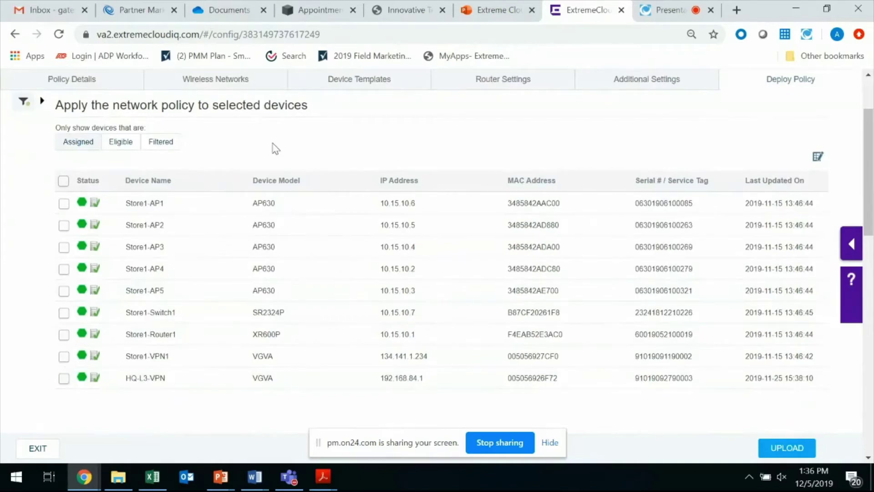
pyautogui.scroll(2, 276, 148)
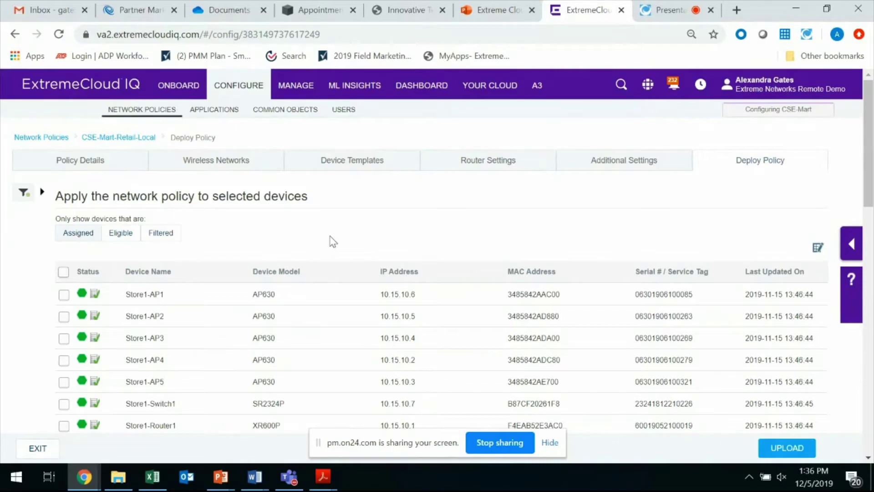
# Step: Show the Dashboard summary with 19 clients, 6 users, 37 apps and 5.31 GB usage
pyautogui.click(420, 93)
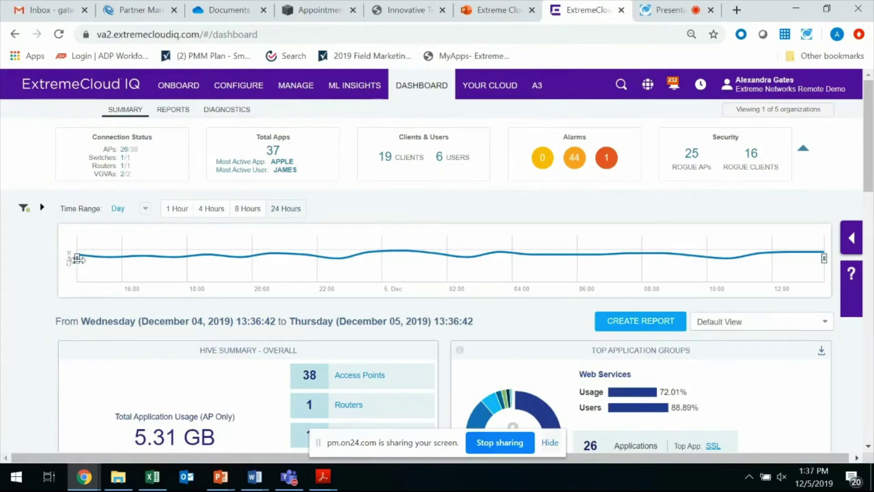
# Step: Narrow the dashboard time range to start near 18:00 December 4 and review the updated charts
pyautogui.moveTo(77, 259); pyautogui.dragTo(187, 256)
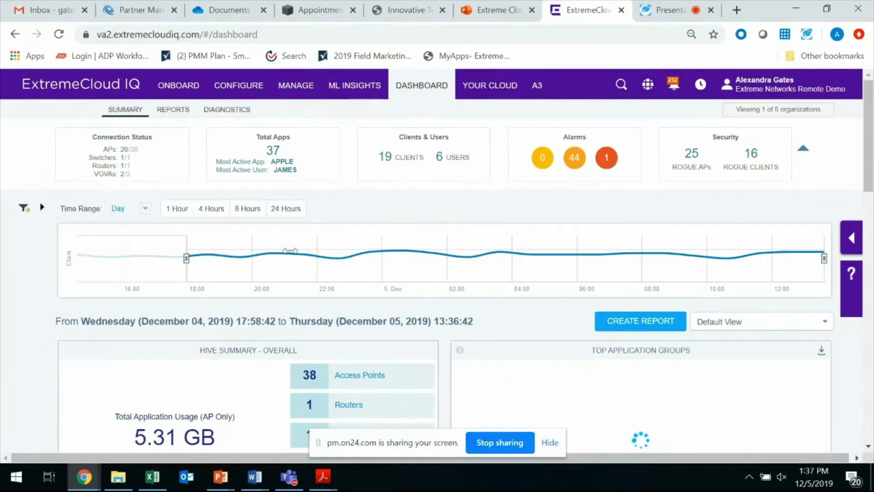
pyautogui.scroll(-5, 36, 358)
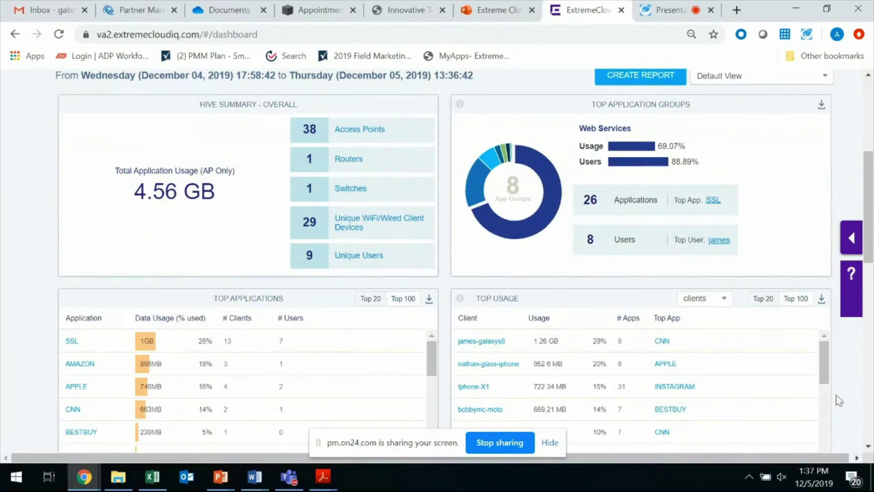
pyautogui.scroll(-7, 849, 388)
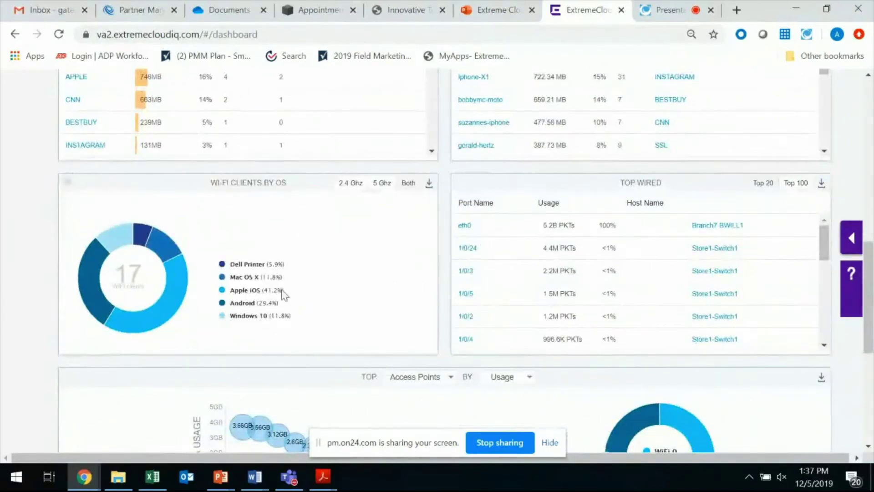
pyautogui.scroll(-3, 21, 336)
pyautogui.scroll(-1, 22, 336)
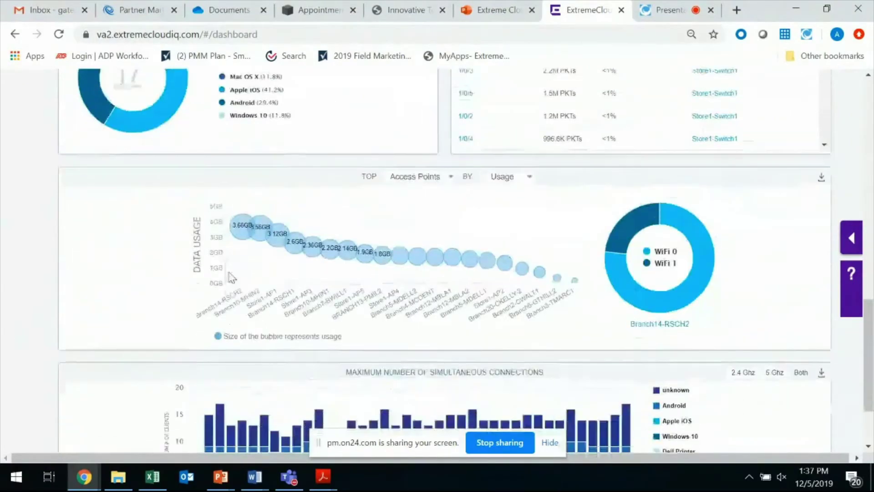
pyautogui.moveTo(241, 234)
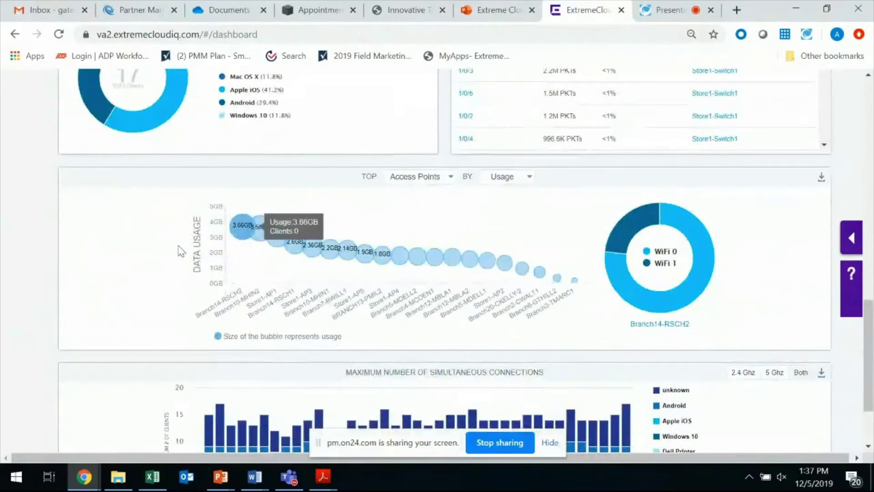
pyautogui.scroll(-2, 87, 294)
pyautogui.moveTo(310, 392)
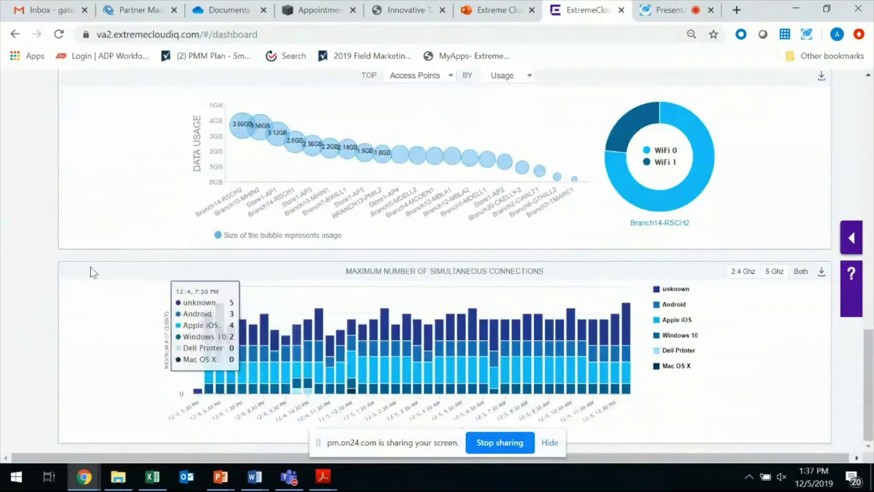
pyautogui.scroll(6, 92, 271)
pyautogui.scroll(10, 93, 272)
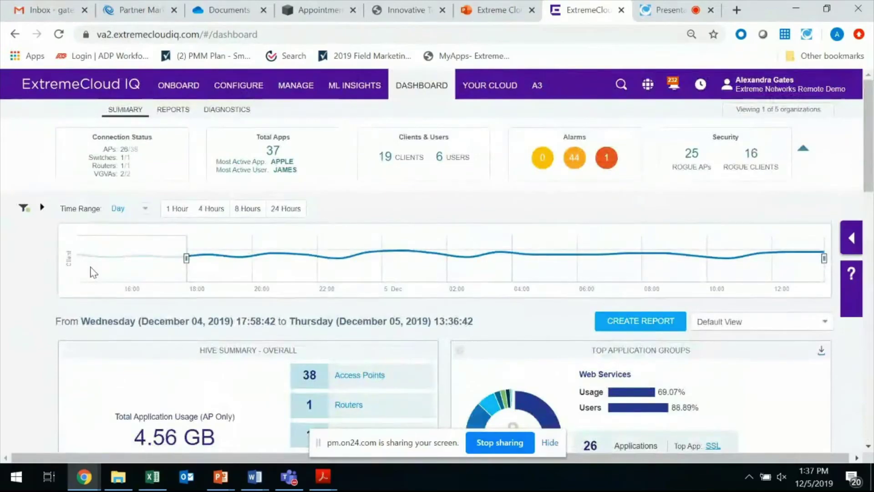
# Step: Open the dashboard filter options and expand the OS Types choices
pyautogui.click(43, 209)
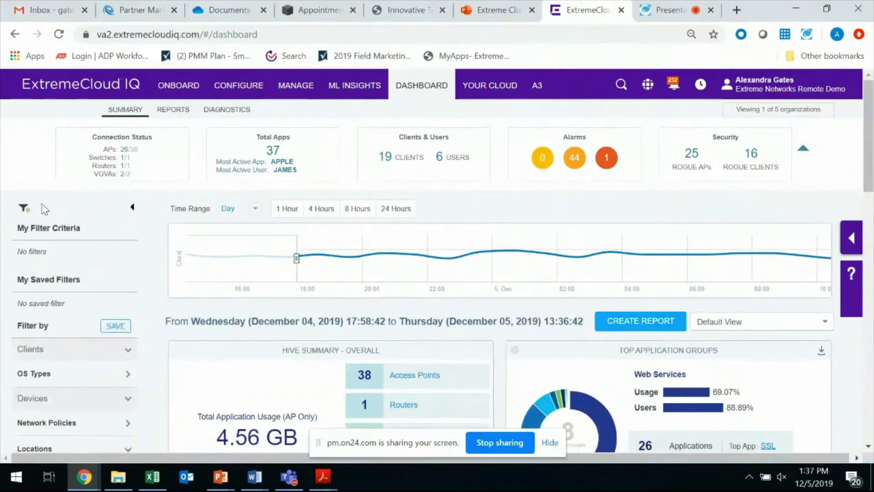
pyautogui.scroll(-3, 77, 303)
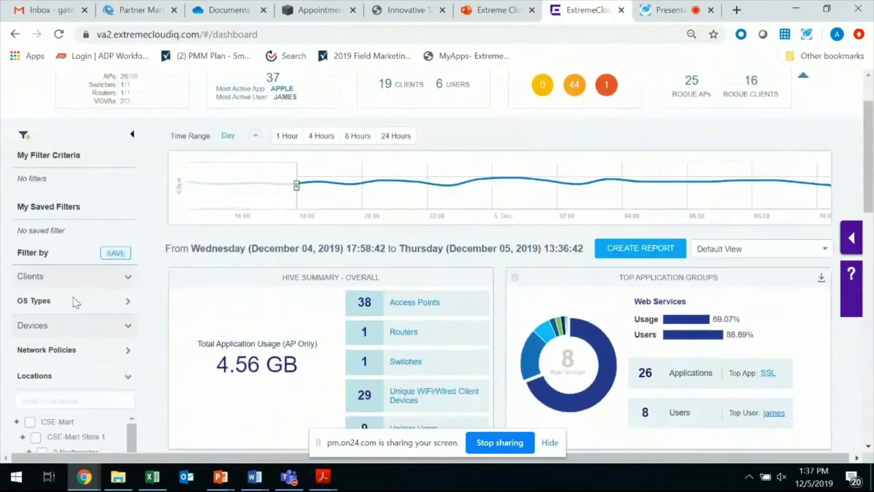
pyautogui.click(128, 257)
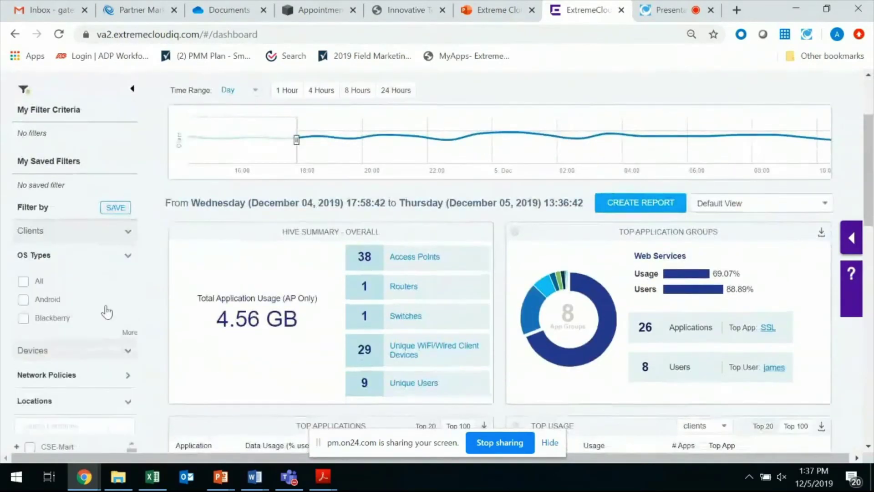
pyautogui.scroll(-5, 106, 314)
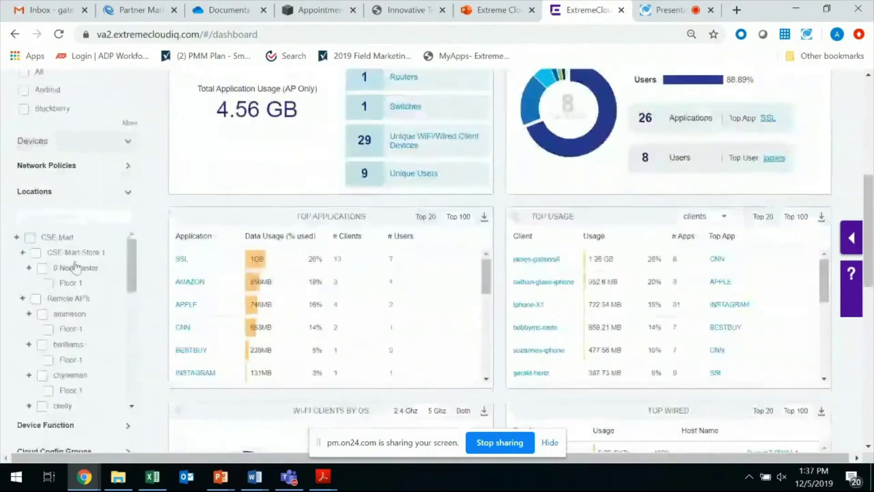
pyautogui.scroll(-5, 144, 366)
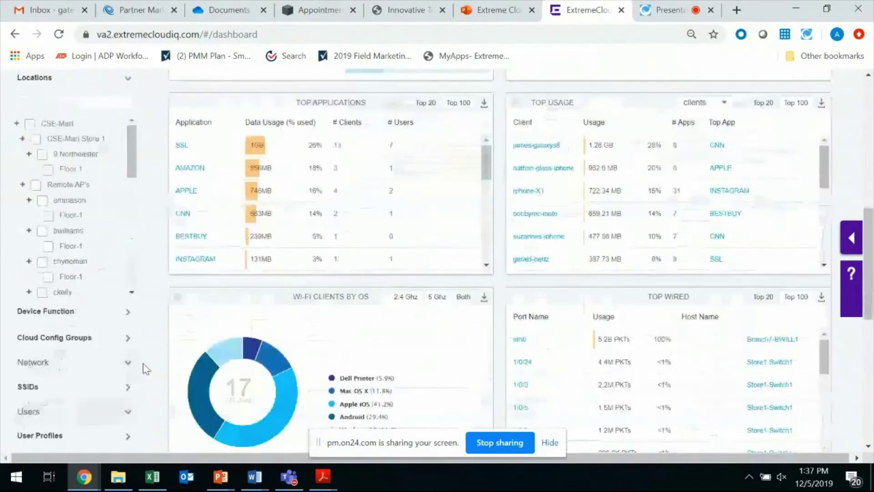
# Step: Bring up the Top Applications and Top Usage tables, led by SSL at 1GB
pyautogui.scroll(5, 146, 368)
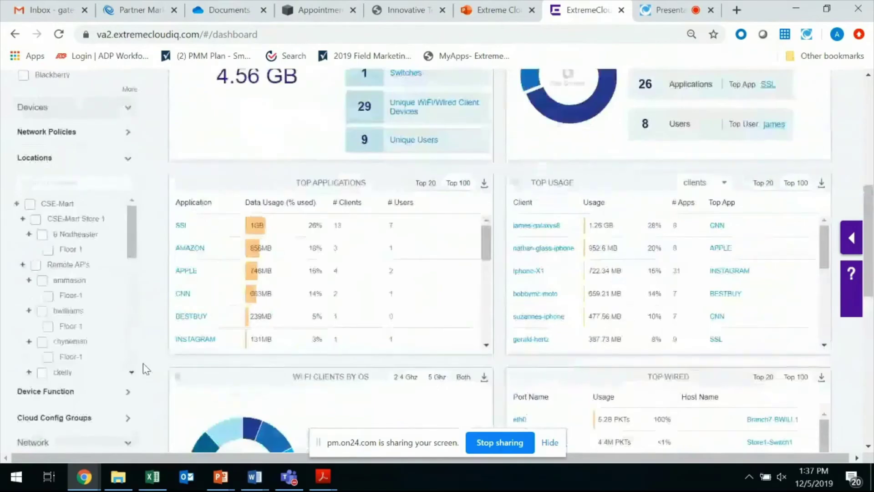
pyautogui.scroll(5, 145, 368)
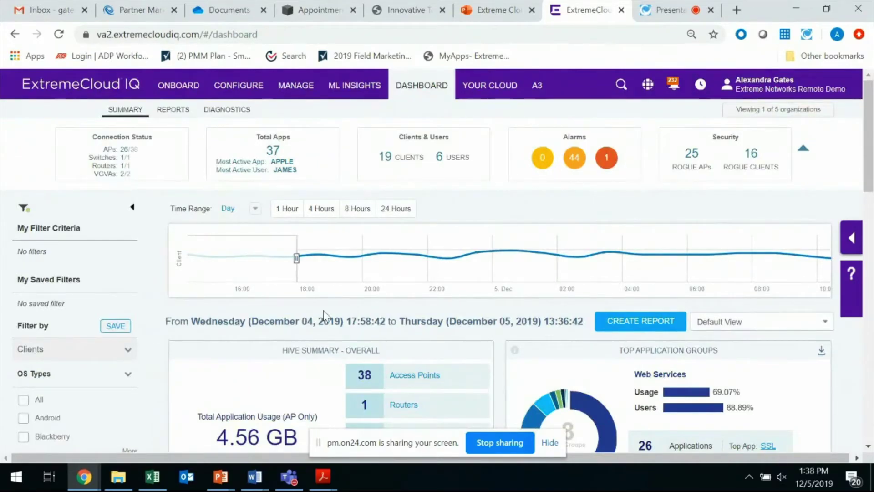
pyautogui.scroll(-5, 324, 314)
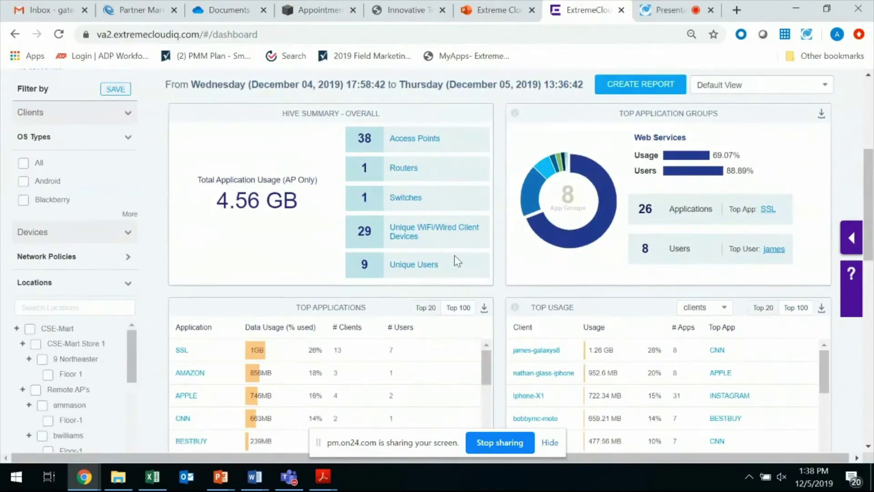
pyautogui.scroll(-2, 518, 261)
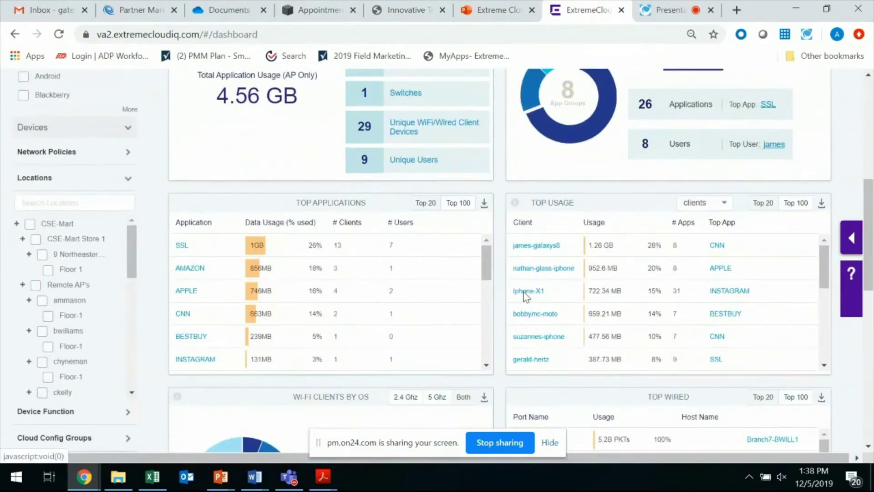
# Step: Open Iphone-X1's client details and view its top session: 243.07 MB, -60 dBm average RSSI
pyautogui.click(524, 293)
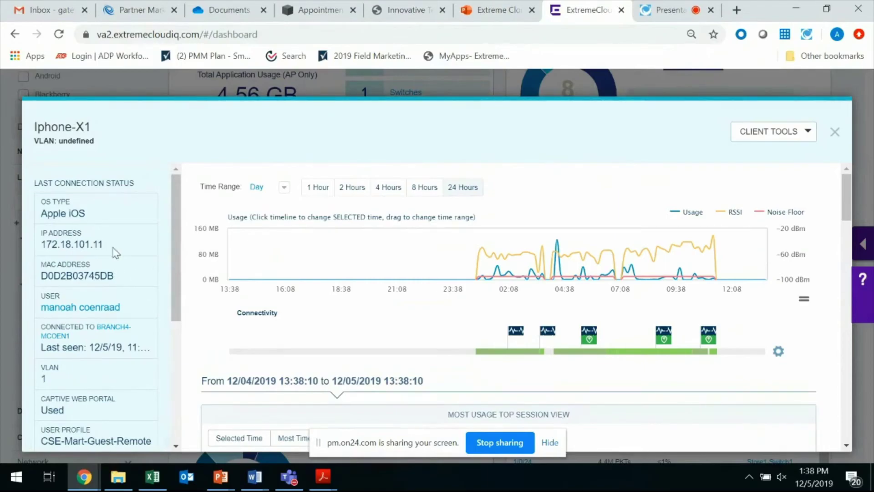
pyautogui.scroll(-1, 114, 253)
pyautogui.scroll(-5, 114, 253)
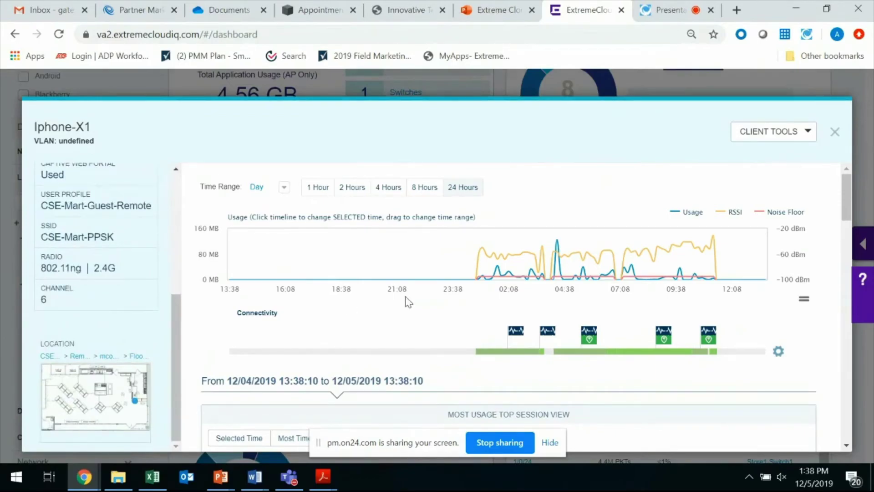
pyautogui.scroll(-5, 408, 301)
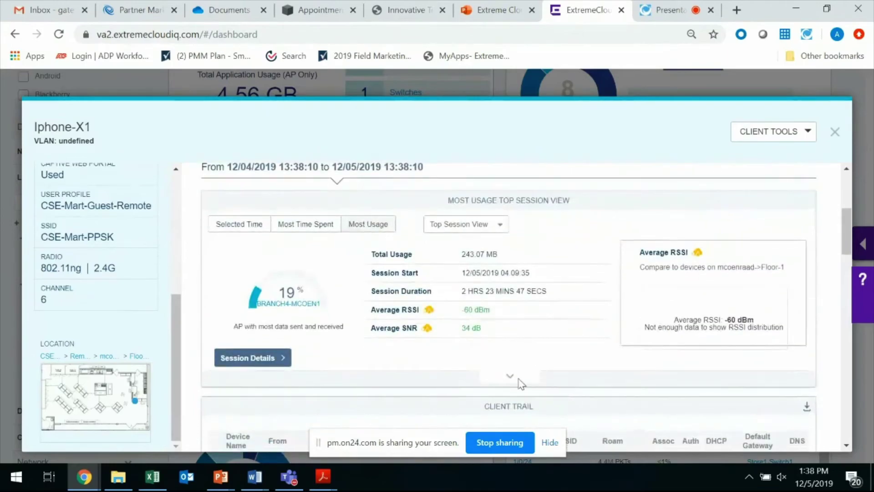
# Step: Expand Iphone-X1's session details to review 11ng mode, one spatial stream, 89% Tx / 57% Rx speed and WPA2-PSK
pyautogui.click(511, 378)
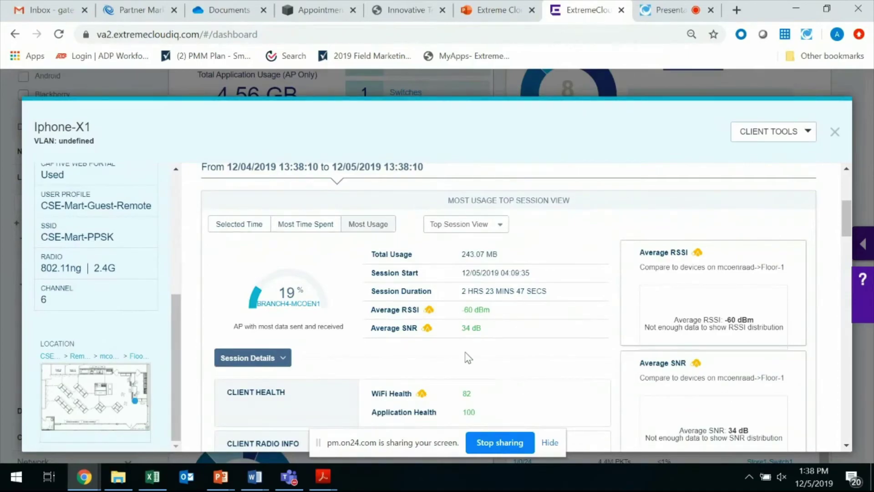
pyautogui.scroll(-3, 516, 343)
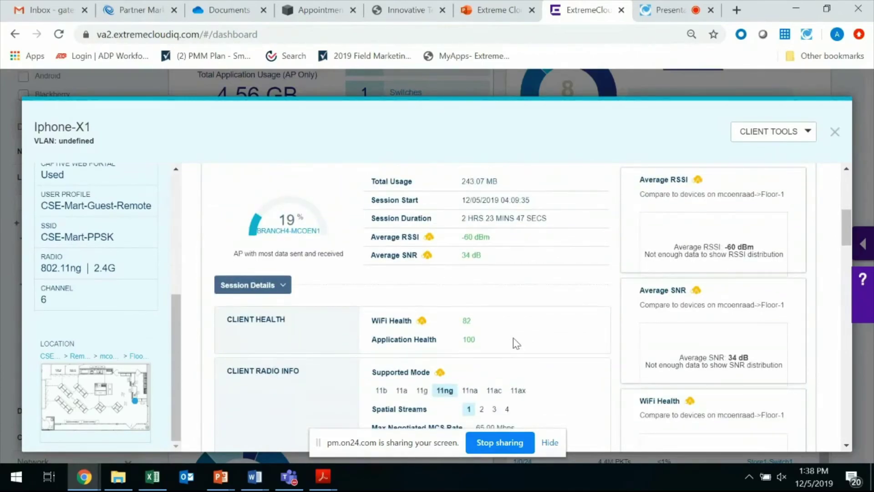
pyautogui.scroll(-5, 515, 341)
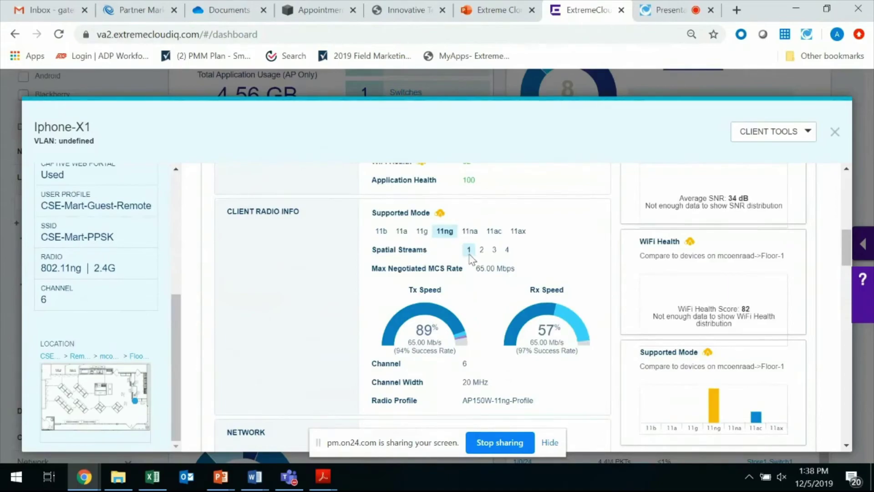
pyautogui.scroll(-6, 368, 317)
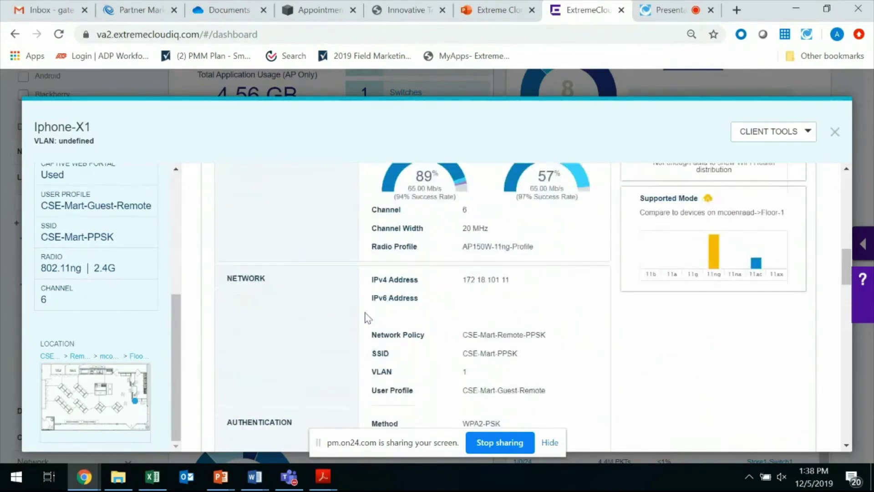
# Step: Expand the first Client Trail session to show 4 ms association, passed WPA2-PSK authentication and 8 ms DHCP
pyautogui.scroll(-5, 368, 318)
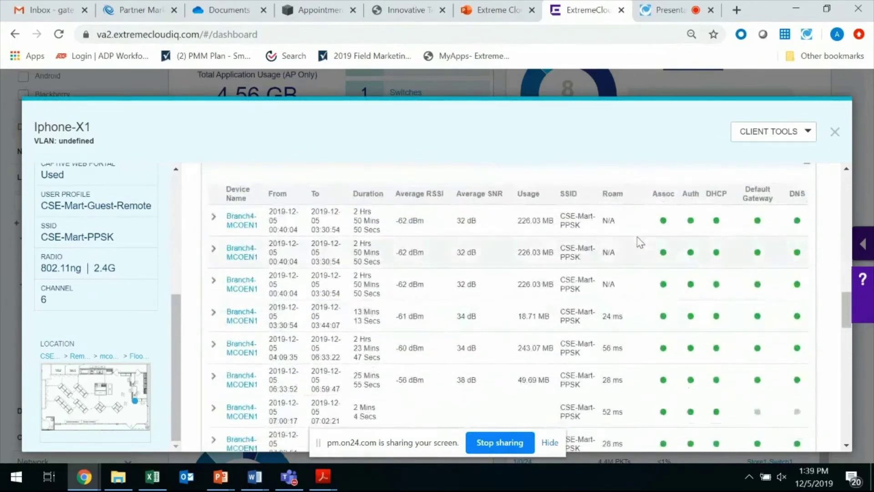
pyautogui.scroll(-3, 638, 242)
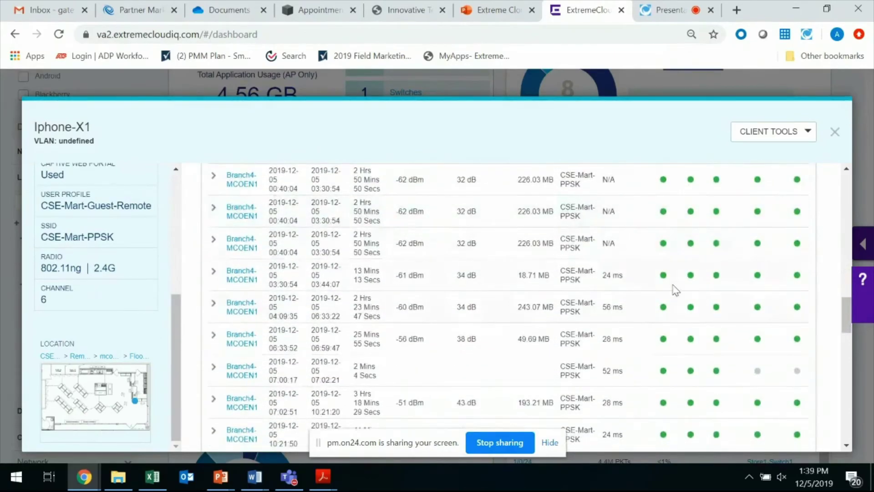
pyautogui.scroll(2, 651, 269)
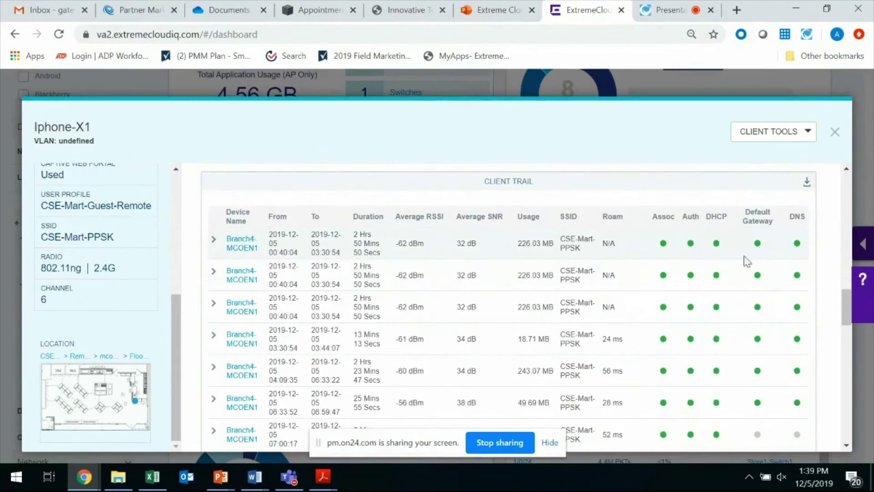
pyautogui.click(213, 241)
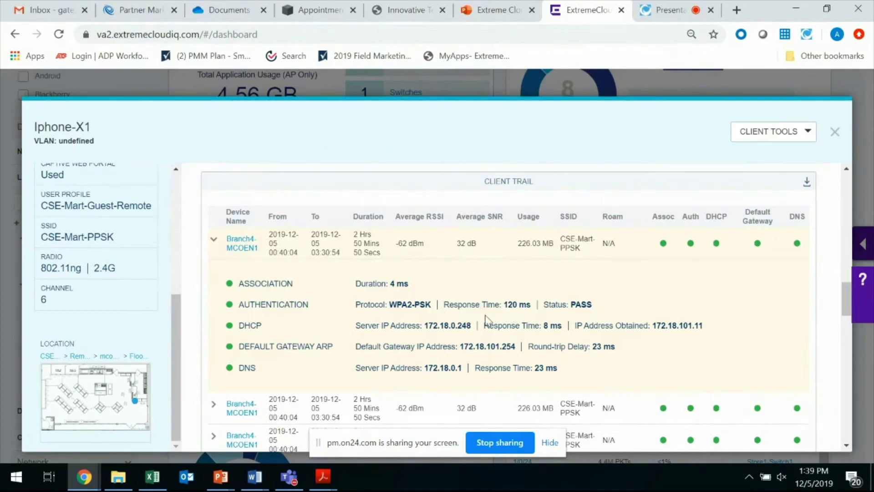
pyautogui.scroll(-10, 487, 320)
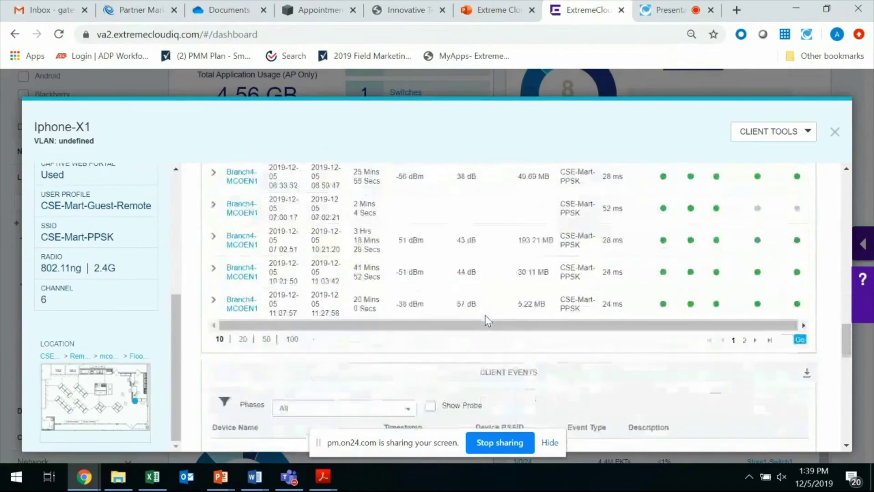
pyautogui.scroll(-10, 486, 319)
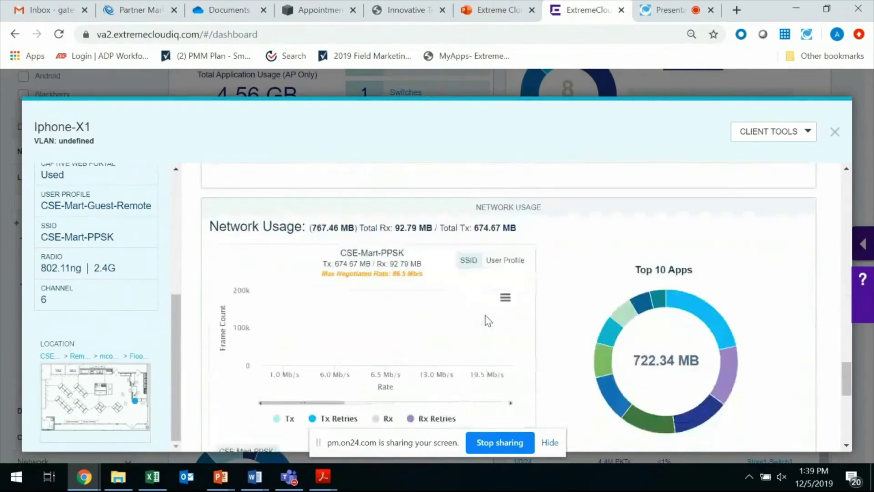
pyautogui.moveTo(718, 248)
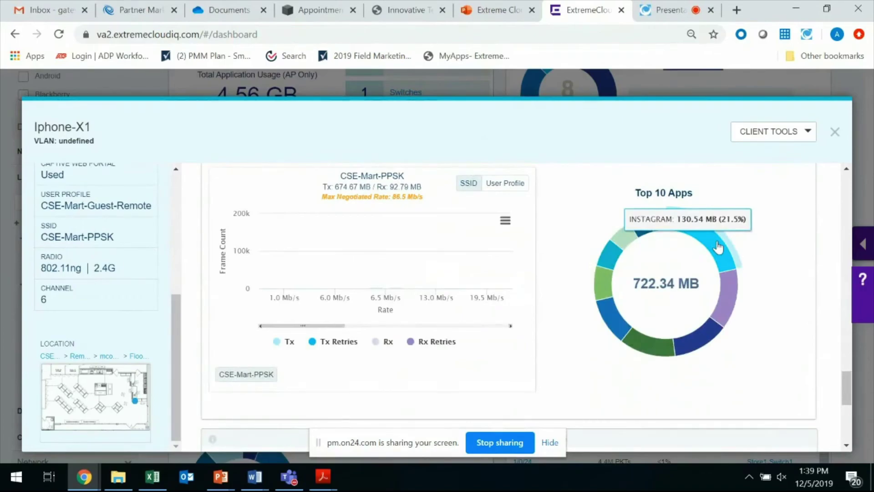
pyautogui.moveTo(706, 336)
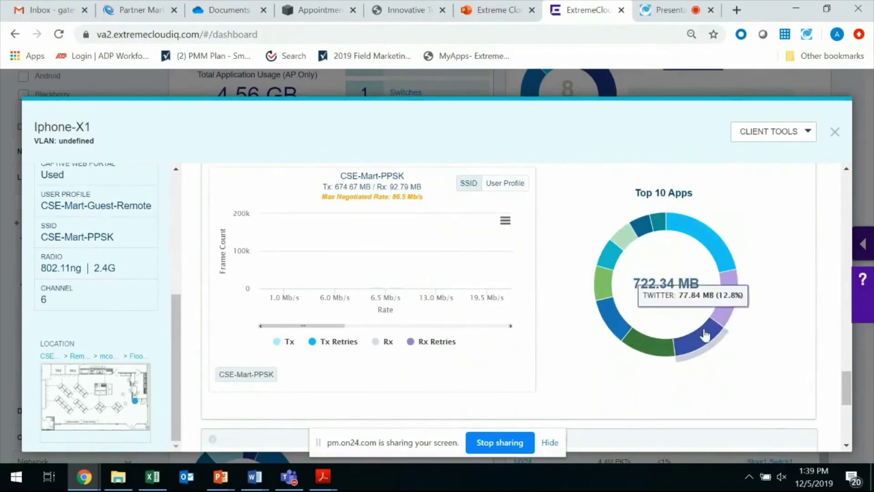
pyautogui.moveTo(617, 329)
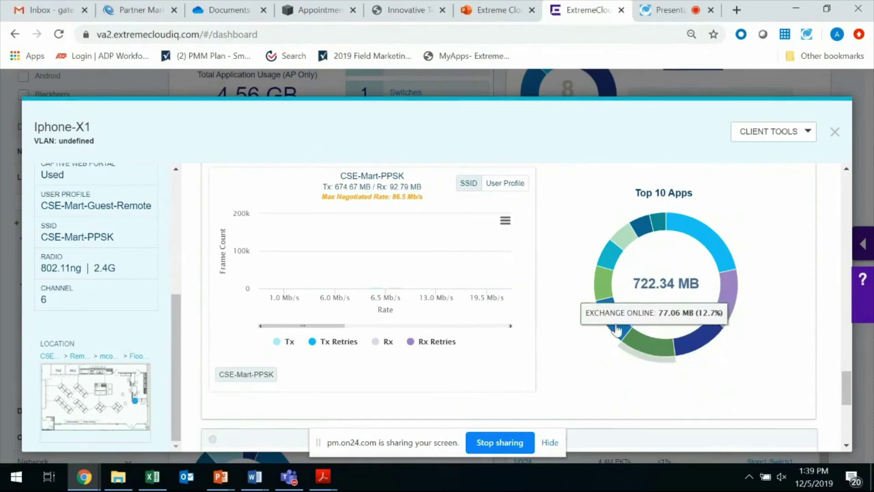
pyautogui.moveTo(606, 264)
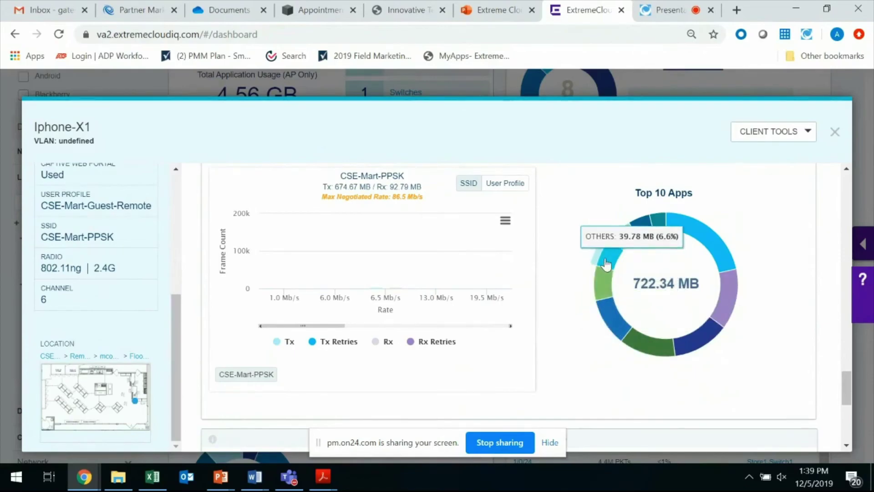
pyautogui.moveTo(655, 224)
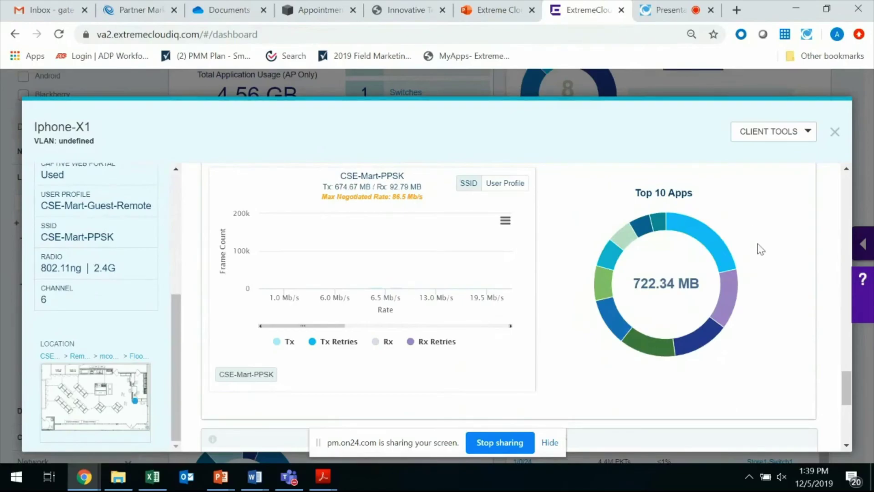
pyautogui.scroll(-2, 759, 249)
pyautogui.scroll(2, 760, 250)
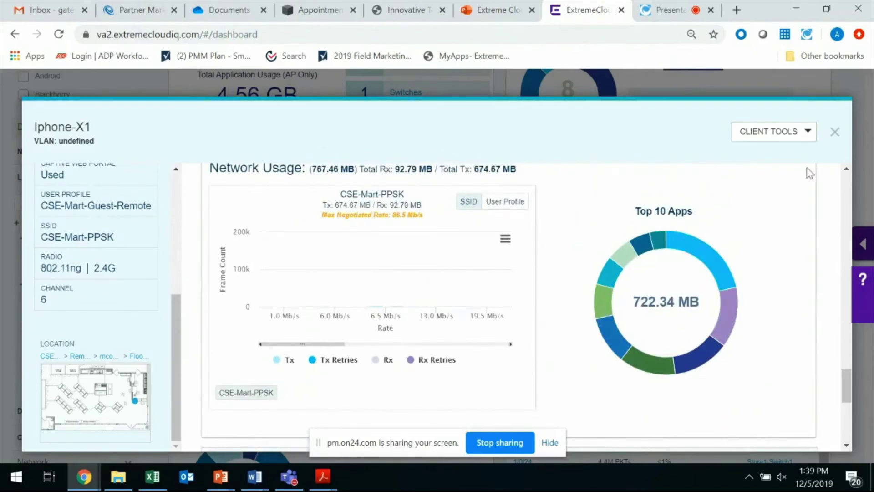
# Step: Close the Iphone-X1 client details and view Your Cloud's 3.847PB aggregate daily traffic
pyautogui.click(836, 134)
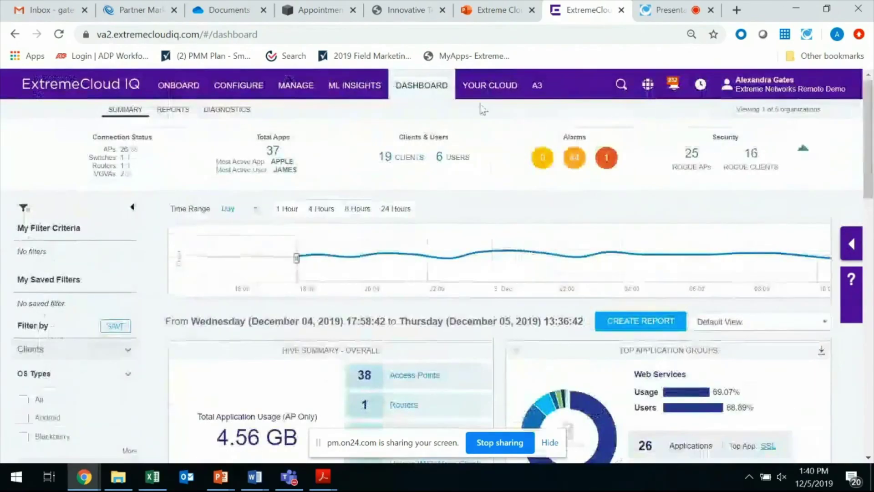
pyautogui.click(487, 91)
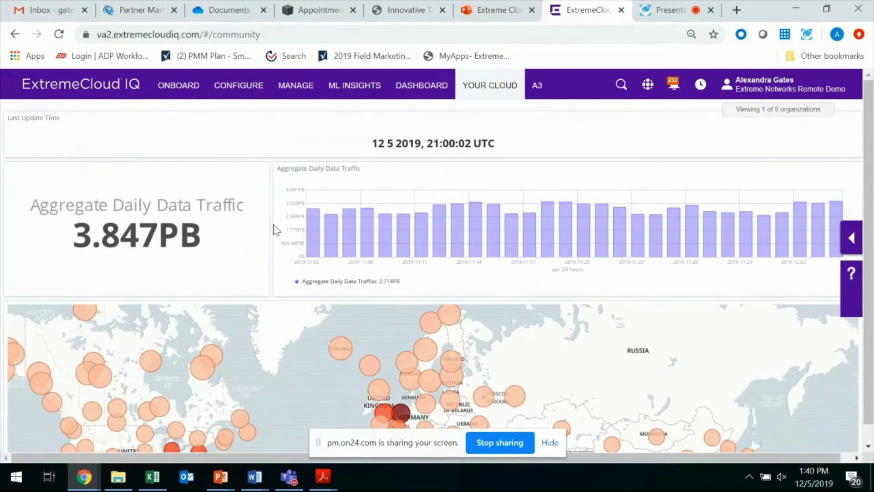
pyautogui.scroll(-6, 275, 230)
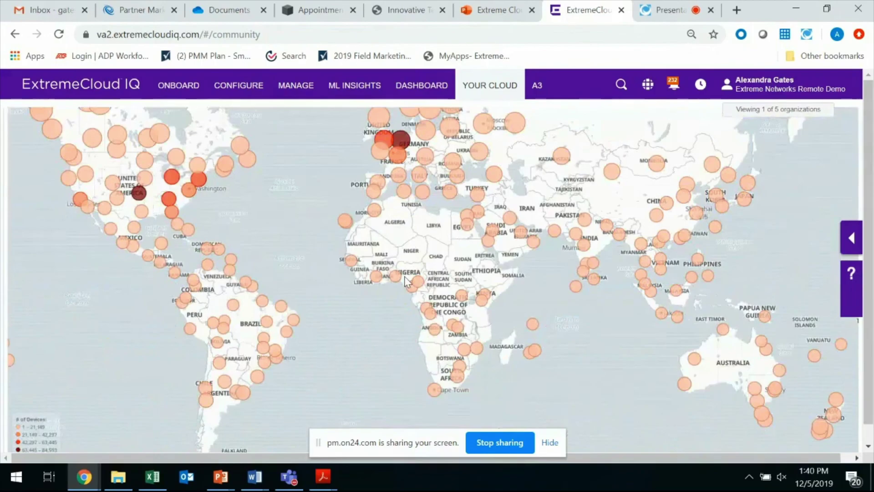
pyautogui.scroll(-6, 316, 261)
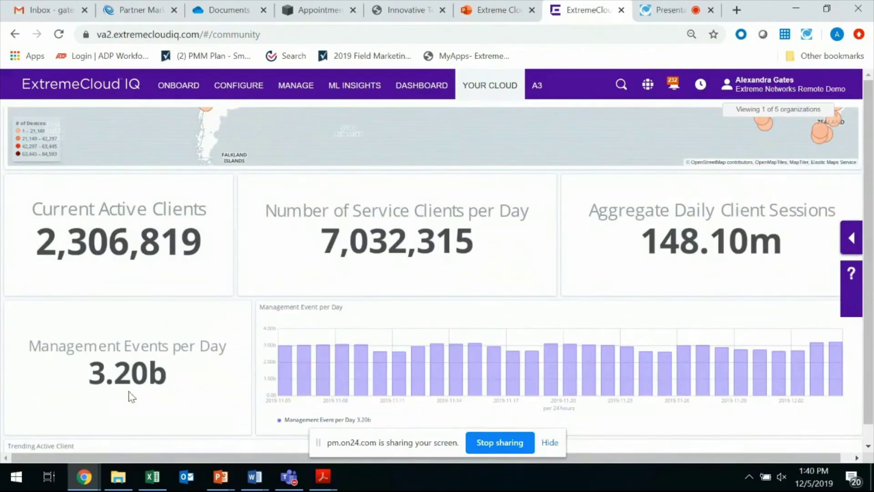
pyautogui.scroll(-4, 355, 314)
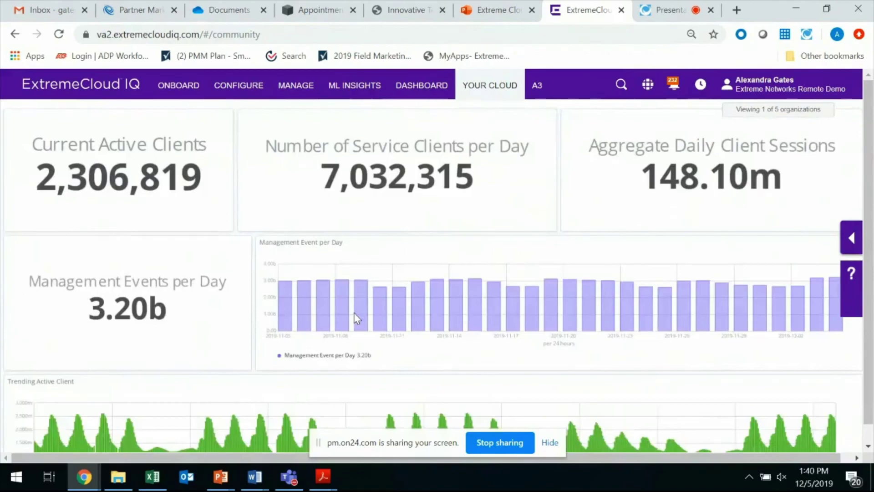